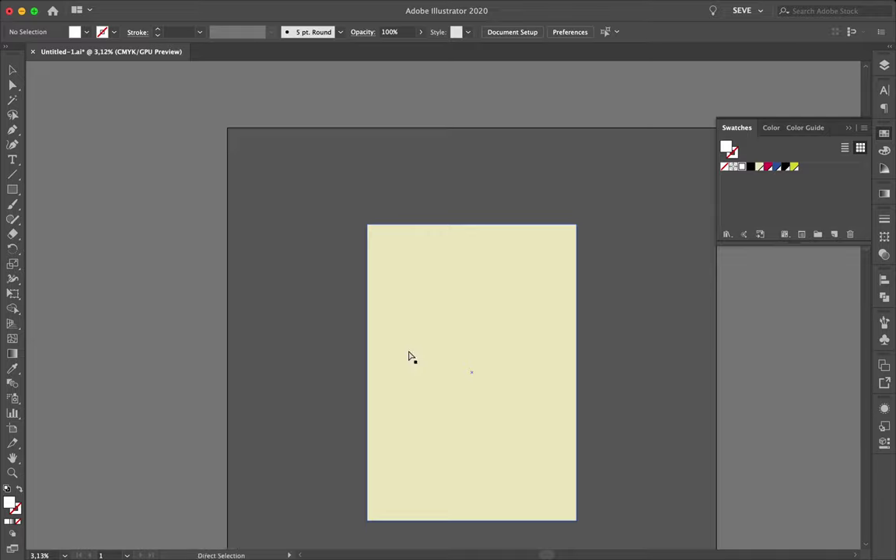
# Switch to Outline view and line the grid pattern up with the artboard.
pyautogui.hotkey('ctrl', 'y')
pyautogui.moveTo(296, 218)
pyautogui.mouseDown()
pyautogui.moveTo(394, 263)
pyautogui.moveTo(577, 520)
pyautogui.mouseUp()
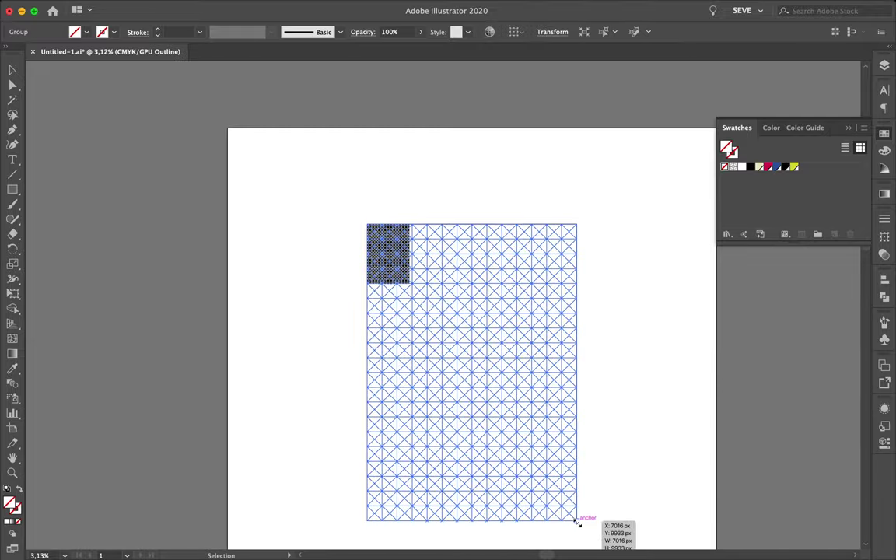
pyautogui.scroll(5, 394, 249)
pyautogui.scroll(5, 403, 236)
pyautogui.click(290, 137)
pyautogui.scroll(-2, 287, 143)
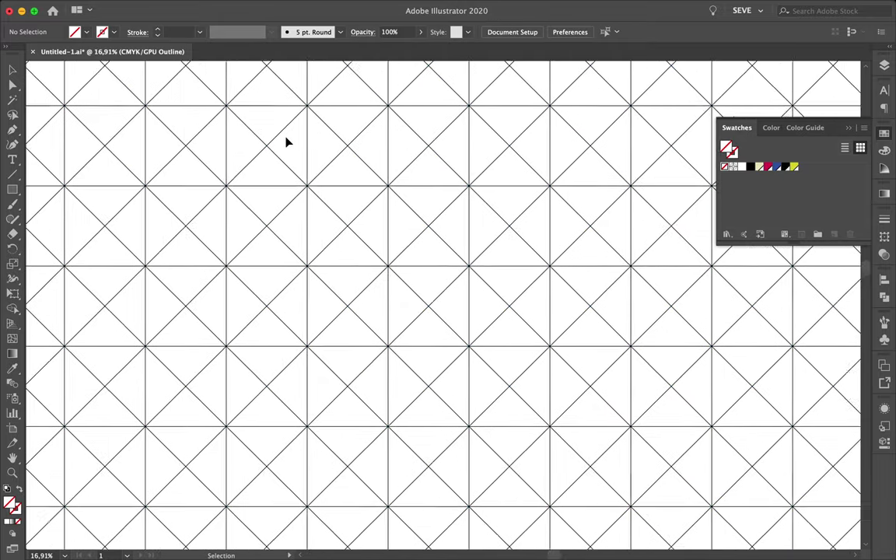
pyautogui.scroll(-5, 286, 142)
pyautogui.hscroll(3, 286, 142)
pyautogui.scroll(-3, 287, 143)
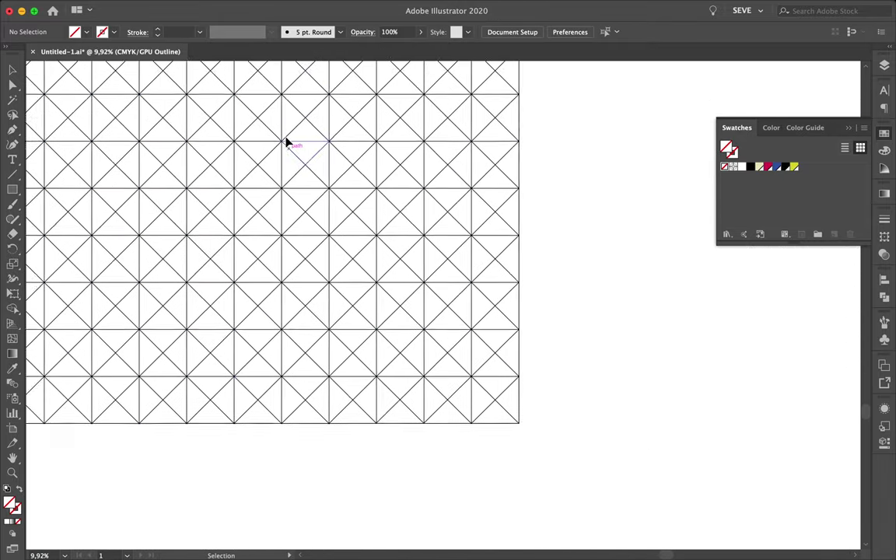
pyautogui.scroll(-2, 286, 142)
pyautogui.scroll(5, 286, 142)
pyautogui.hscroll(-2, 286, 143)
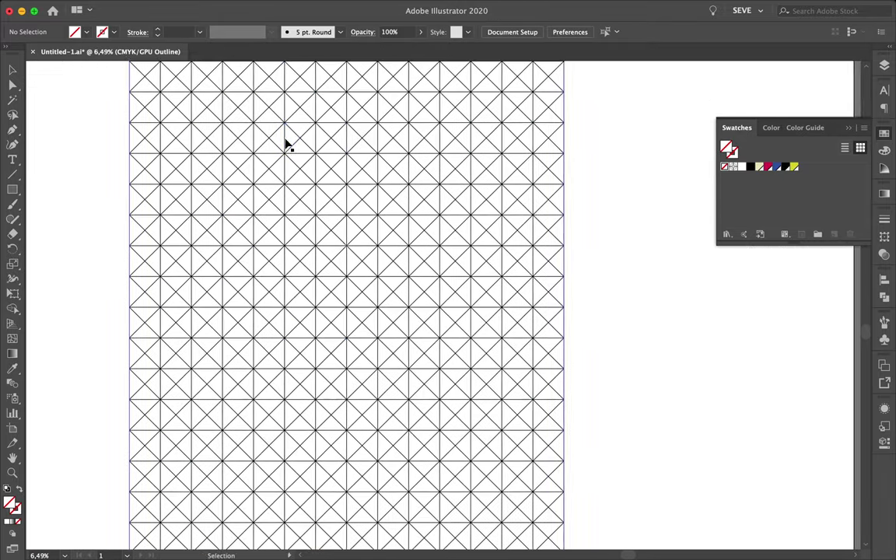
pyautogui.scroll(-2, 286, 144)
# Scale the grid group to about 5086 × 7200 px, return to Preview, and cut it out.
pyautogui.press('v')
pyautogui.click(254, 204)
pyautogui.moveTo(183, 406); pyautogui.dragTo(210, 352)
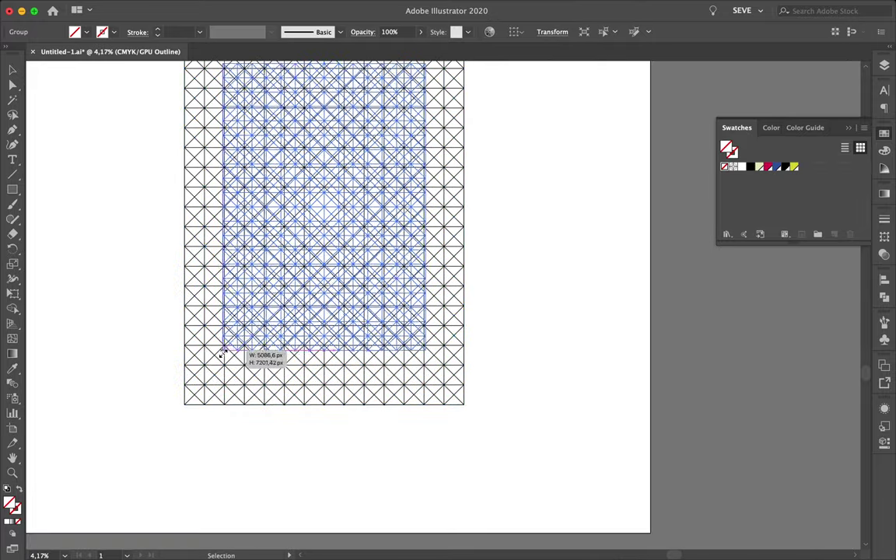
pyautogui.moveTo(209, 350); pyautogui.dragTo(224, 349)
pyautogui.scroll(3, 249, 401)
pyautogui.hotkey('ctrl', 'y')
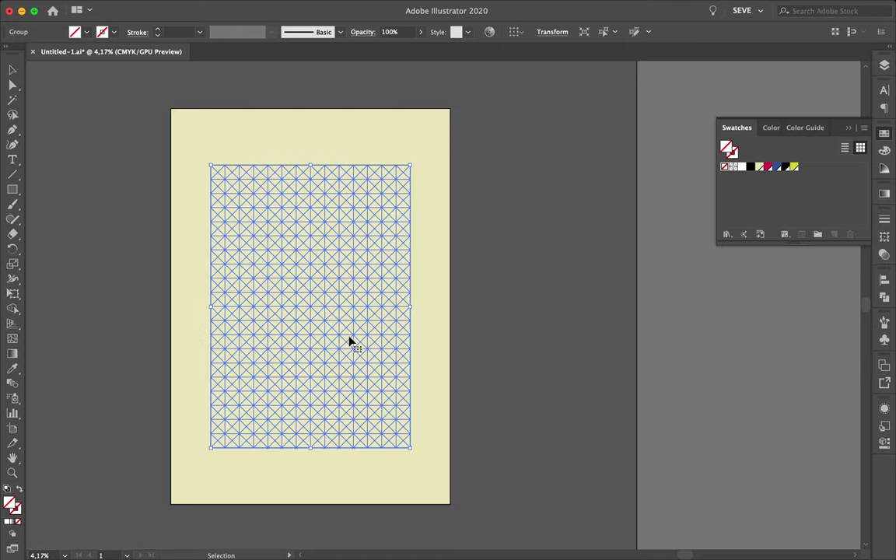
pyautogui.press('Delete')
# Put the grid onto Layer 2 above the cream background rectangle and reselect it.
pyautogui.click(376, 288)
pyautogui.click(884, 65)
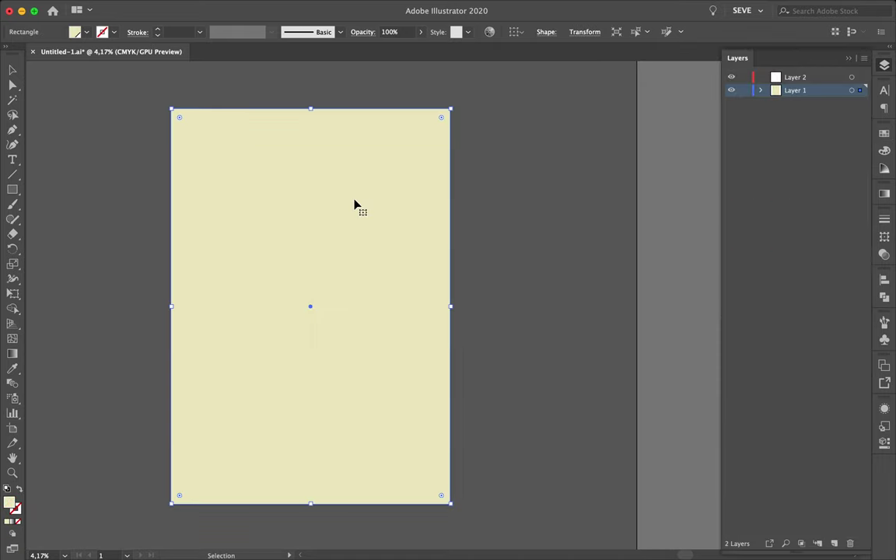
pyautogui.hotkey('ctrl', 'z')
pyautogui.moveTo(859, 91); pyautogui.dragTo(859, 77)
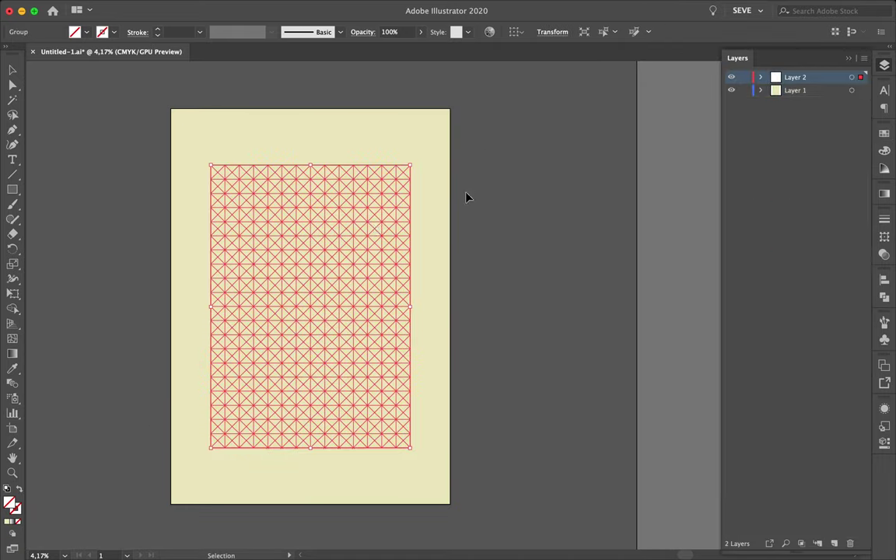
pyautogui.scroll(3, 367, 220)
pyautogui.hotkey('ctrl', 'shift', 'a')
pyautogui.click(371, 221)
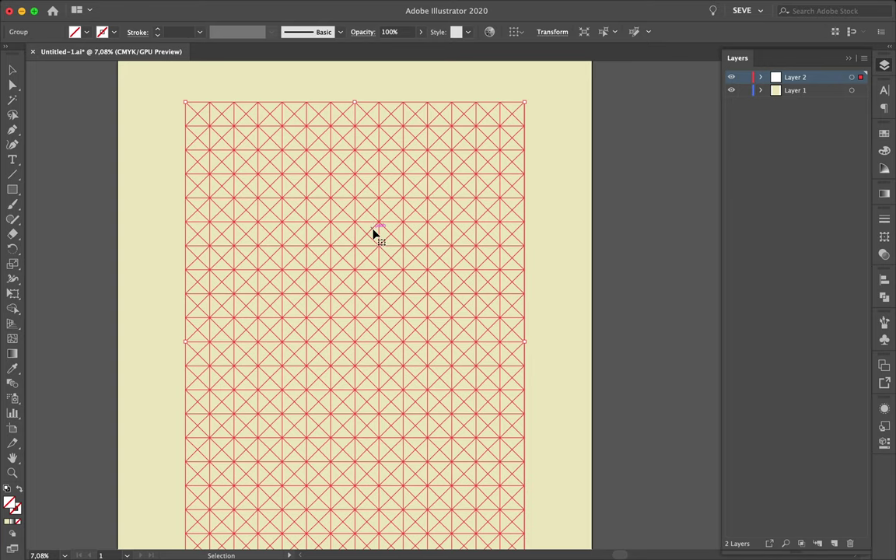
# Bring up the Pathfinder options, deselect the grid and switch to Outline view.
pyautogui.hotkey('shift', 'w')
pyautogui.scroll(-3, 249, 240)
pyautogui.hscroll(2, 249, 241)
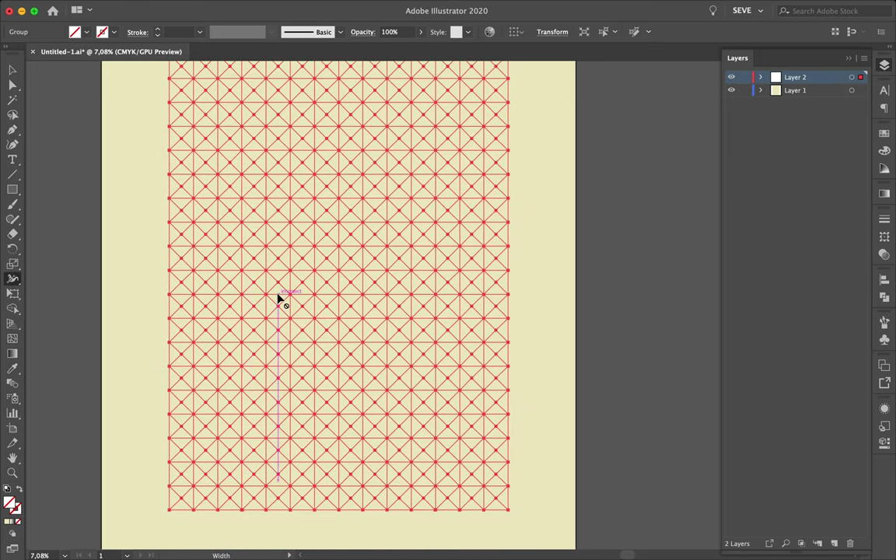
pyautogui.click(125, 6)
pyautogui.press('Escape')
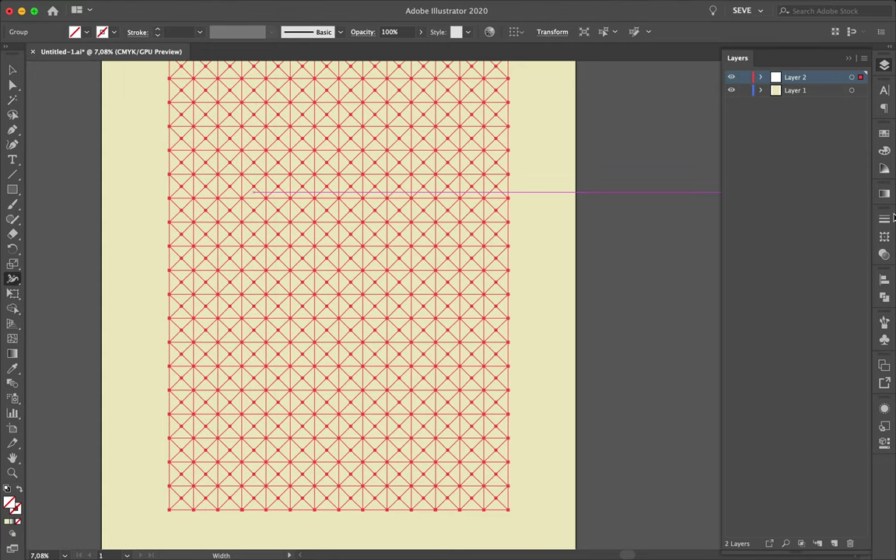
pyautogui.click(884, 296)
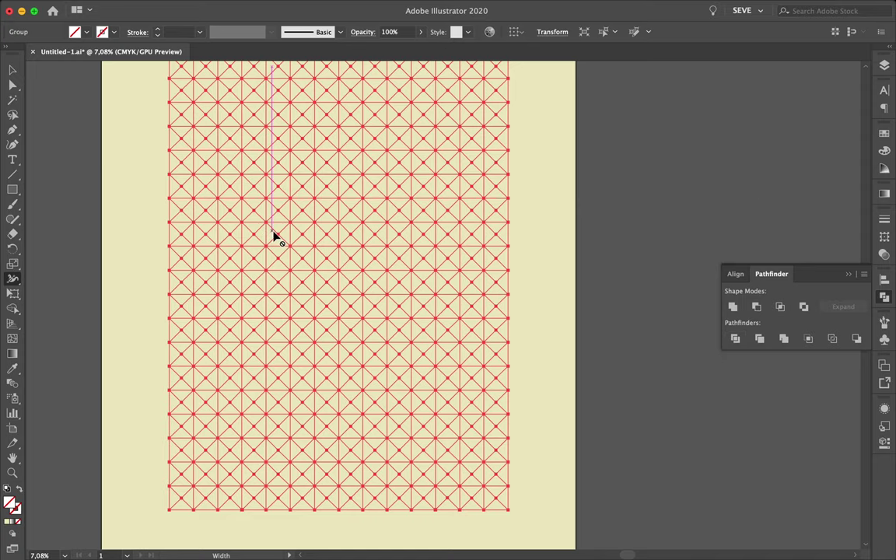
pyautogui.hotkey('shift', 'ctrl', 'a')
pyautogui.hotkey('ctrl', 'y')
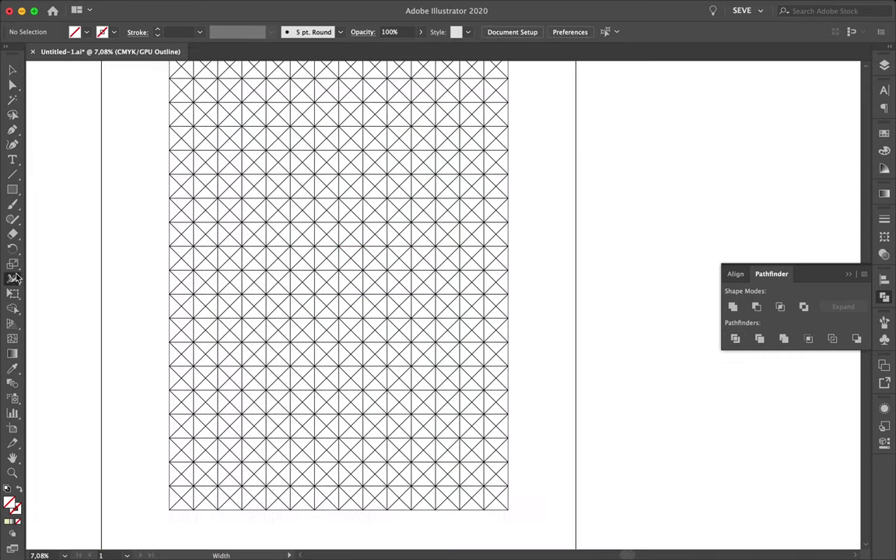
# Expand the grid group into plain paths and select the whole grid.
pyautogui.scroll(3, 279, 231)
pyautogui.press('v')
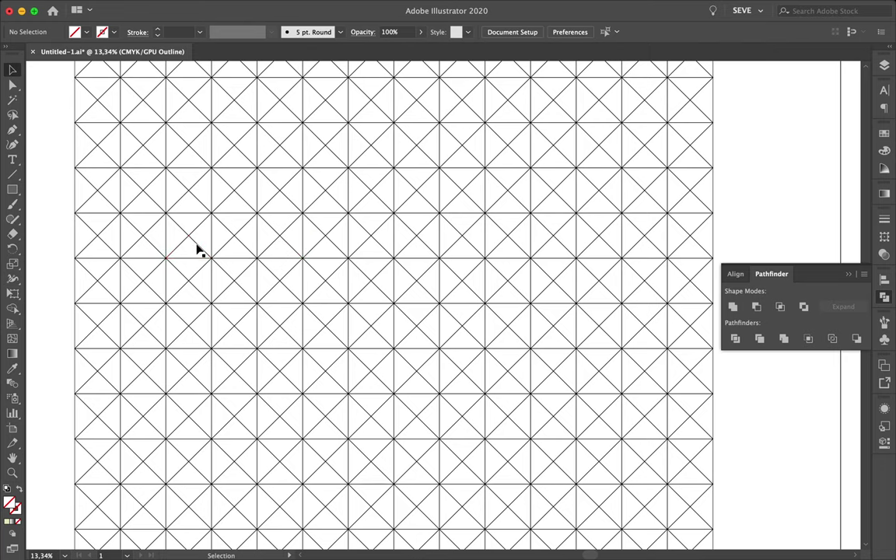
pyautogui.click(196, 249)
pyautogui.click(154, 6)
pyautogui.click(165, 142)
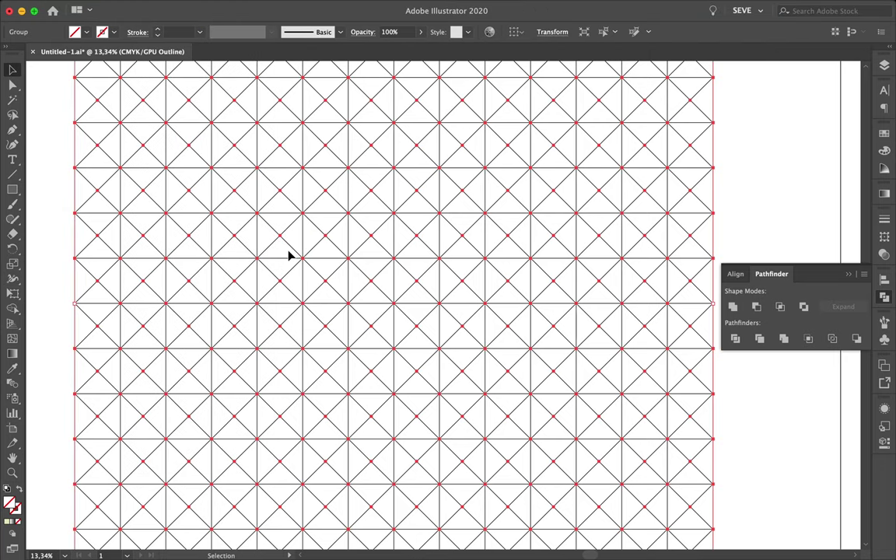
pyautogui.click(40, 280)
pyautogui.click(17, 310)
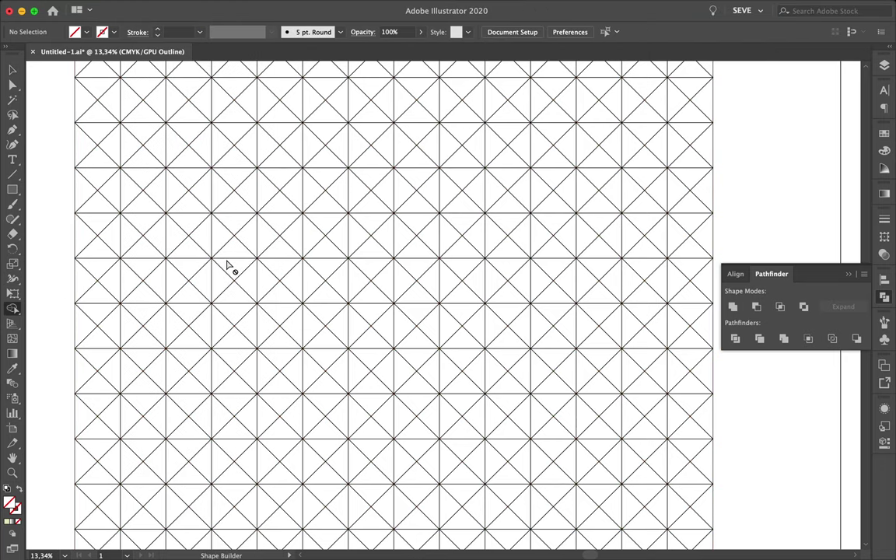
pyautogui.press('v')
pyautogui.hotkey('ctrl', '0')
pyautogui.hotkey('ctrl', 'a')
pyautogui.scroll(5, 220, 246)
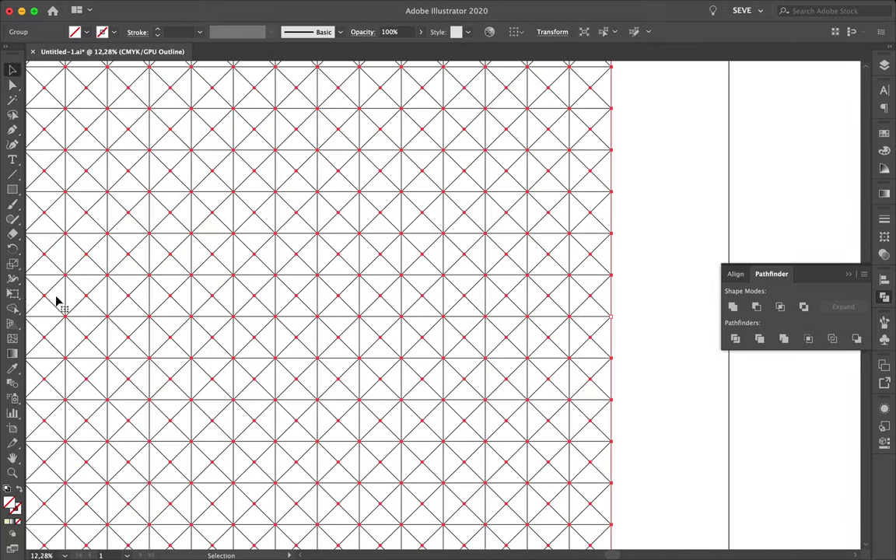
# Use Shape Builder to merge a tall central block, its lower-left extension and two lower squares.
pyautogui.click(13, 308)
pyautogui.scroll(-2, 196, 266)
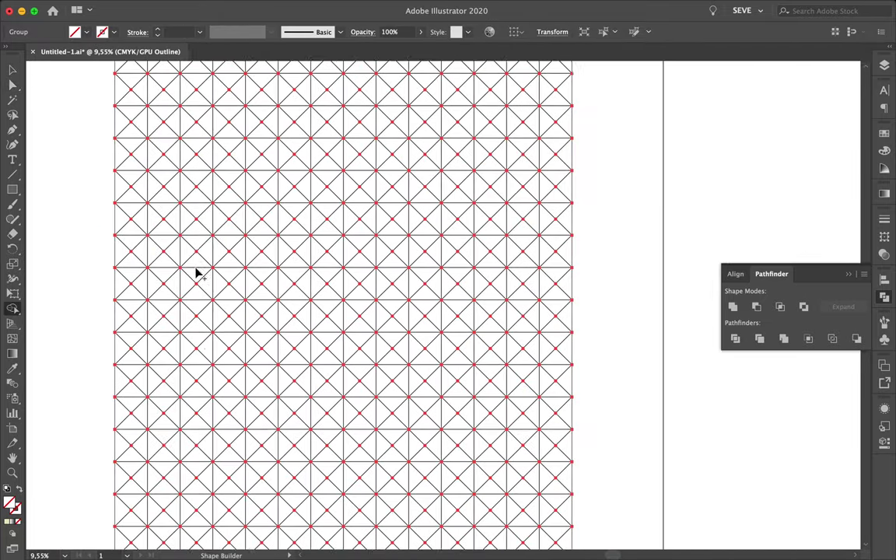
pyautogui.scroll(-1, 196, 269)
pyautogui.scroll(-1, 196, 273)
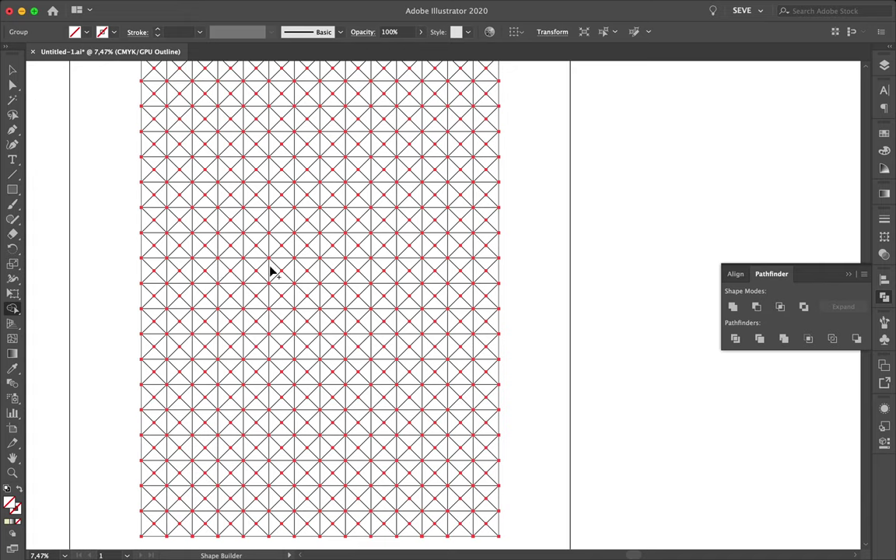
pyautogui.moveTo(333, 266); pyautogui.dragTo(364, 295)
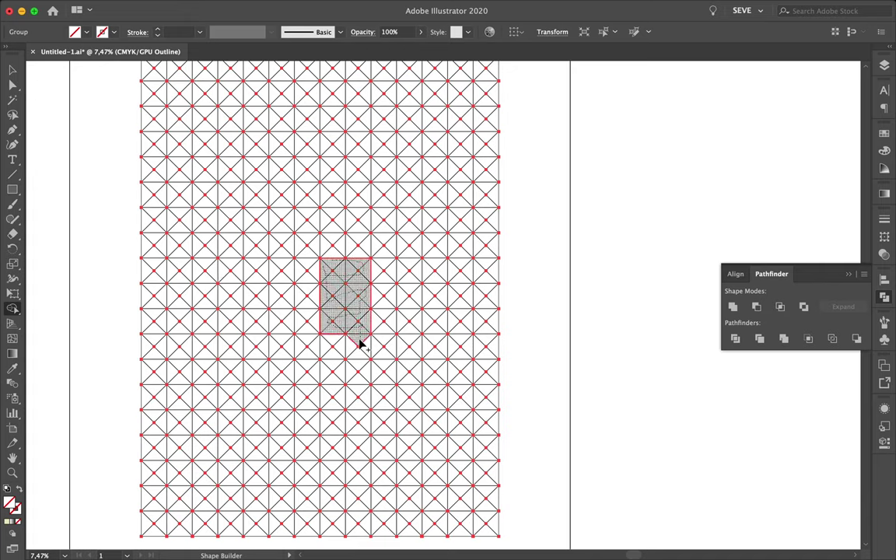
pyautogui.moveTo(353, 374)
pyautogui.mouseDown()
pyautogui.moveTo(333, 406)
pyautogui.moveTo(361, 414)
pyautogui.moveTo(308, 401)
pyautogui.moveTo(250, 426)
pyautogui.moveTo(290, 430)
pyautogui.moveTo(282, 410)
pyautogui.mouseUp()
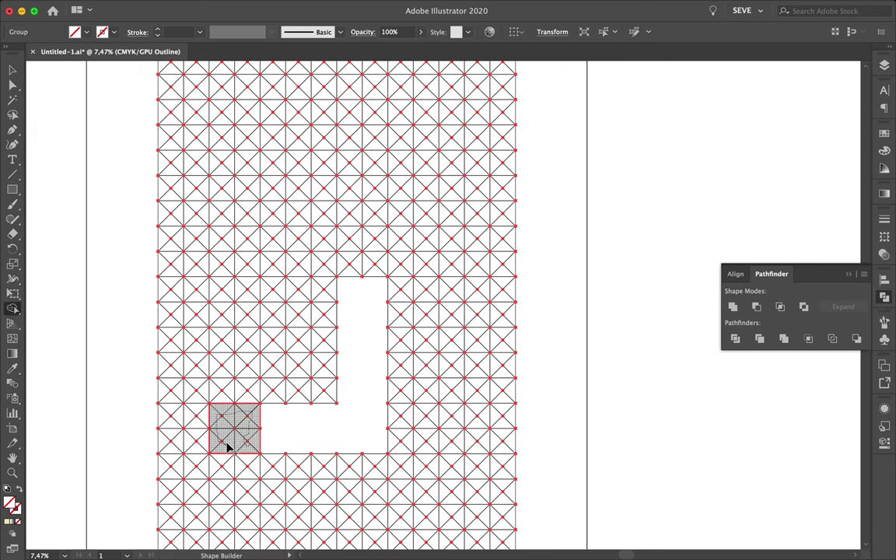
pyautogui.click(227, 447)
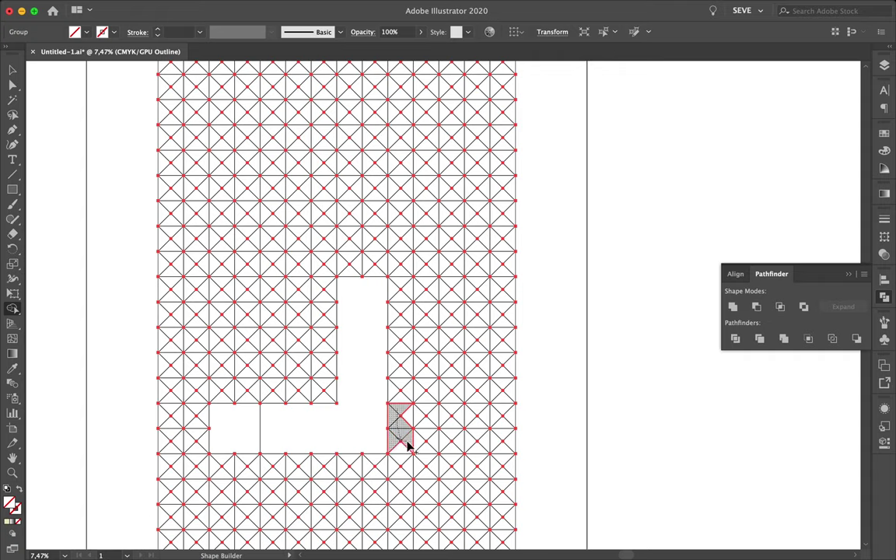
pyautogui.moveTo(430, 449)
pyautogui.mouseDown()
pyautogui.moveTo(420, 417)
pyautogui.moveTo(486, 416)
pyautogui.mouseUp()
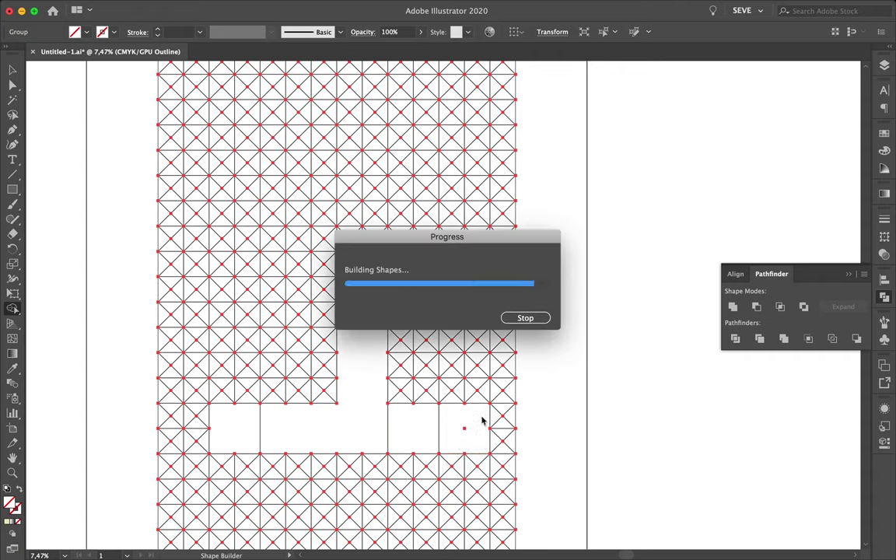
# Merge a 2x2 block of cells and an L-shaped run of cells on the right.
pyautogui.scroll(1, 412, 381)
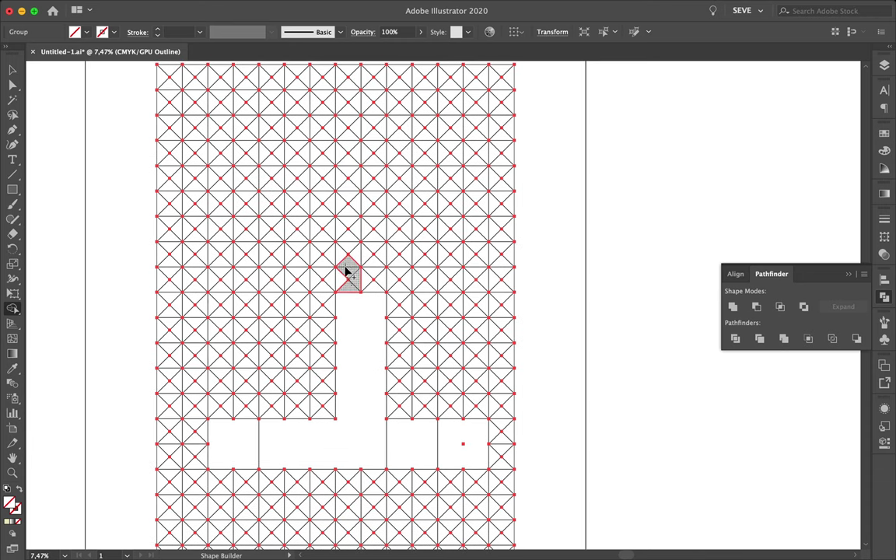
pyautogui.moveTo(358, 255); pyautogui.dragTo(374, 286)
pyautogui.scroll(-2, 325, 370)
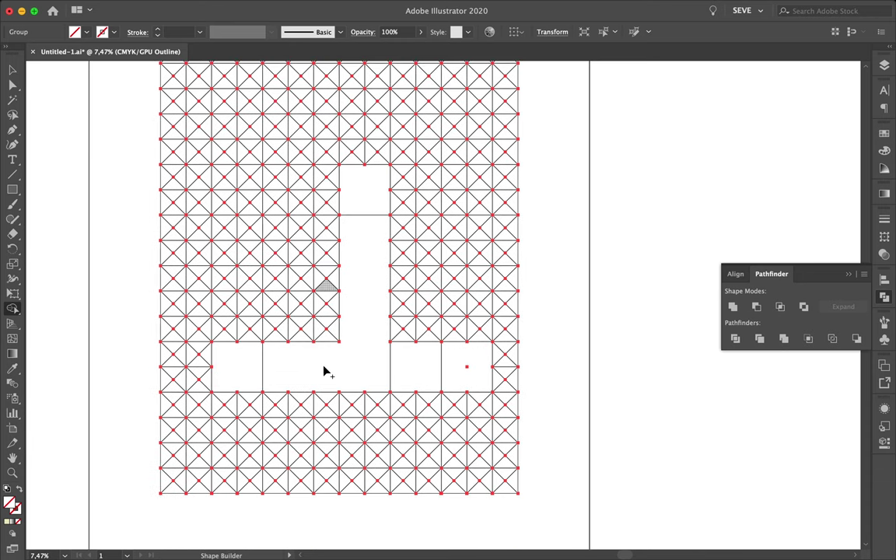
pyautogui.moveTo(350, 406)
pyautogui.mouseDown()
pyautogui.moveTo(349, 436)
pyautogui.moveTo(380, 441)
pyautogui.moveTo(391, 327)
pyautogui.moveTo(416, 336)
pyautogui.mouseUp()
pyautogui.scroll(2, 379, 441)
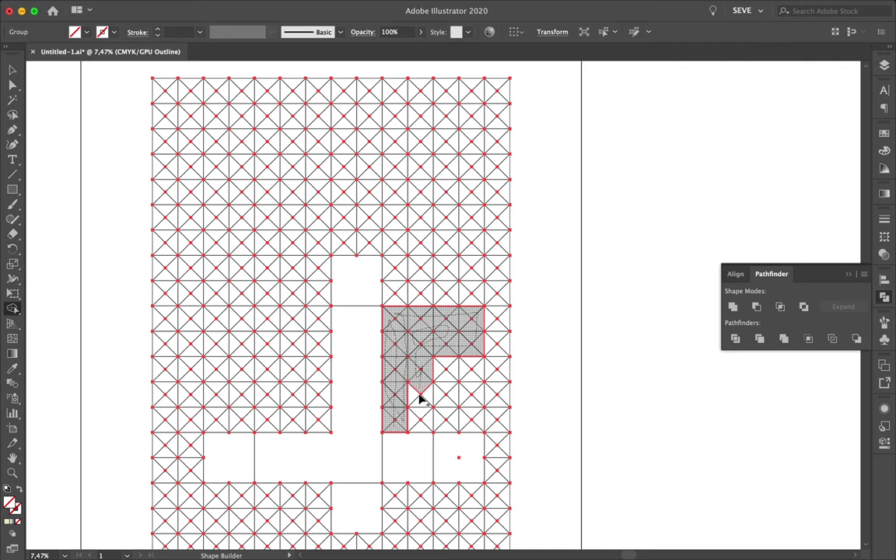
pyautogui.moveTo(416, 357); pyautogui.dragTo(420, 398)
# Merge cells around the empty square, across the top and along the top row.
pyautogui.scroll(1, 309, 291)
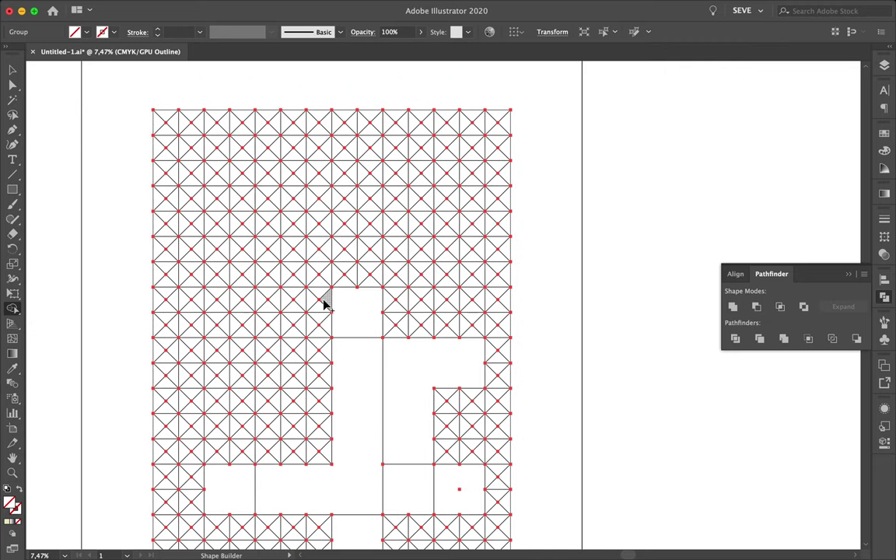
pyautogui.moveTo(286, 335); pyautogui.dragTo(296, 304)
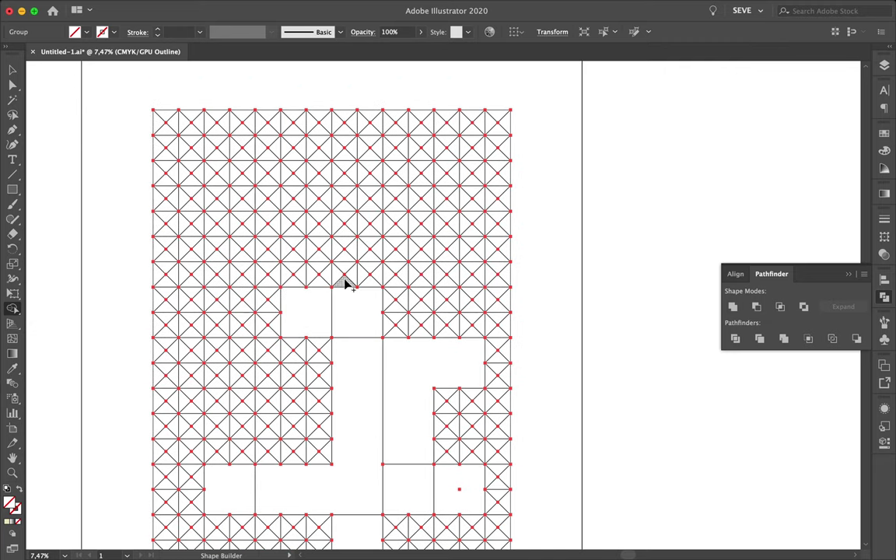
pyautogui.moveTo(340, 265)
pyautogui.mouseDown()
pyautogui.moveTo(396, 248)
pyautogui.moveTo(424, 309)
pyautogui.moveTo(394, 318)
pyautogui.moveTo(363, 285)
pyautogui.moveTo(408, 274)
pyautogui.mouseUp()
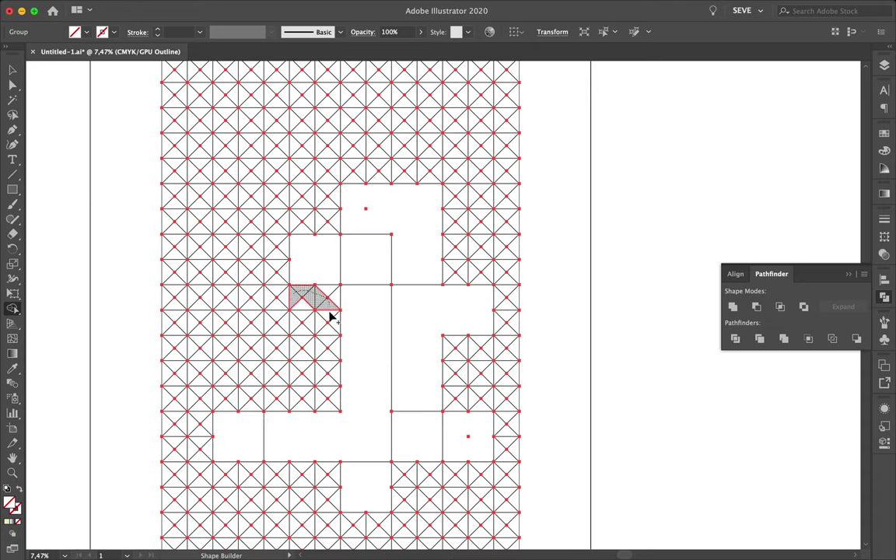
pyautogui.moveTo(294, 300); pyautogui.dragTo(314, 306)
pyautogui.moveTo(180, 125)
pyautogui.mouseDown()
pyautogui.moveTo(239, 120)
pyautogui.moveTo(263, 186)
pyautogui.moveTo(227, 204)
pyautogui.moveTo(232, 136)
pyautogui.moveTo(222, 150)
pyautogui.moveTo(183, 125)
pyautogui.mouseUp()
# Merge 2x2 blocks and triangle groups across the top and upper middle of the grid.
pyautogui.scroll(-2, 328, 176)
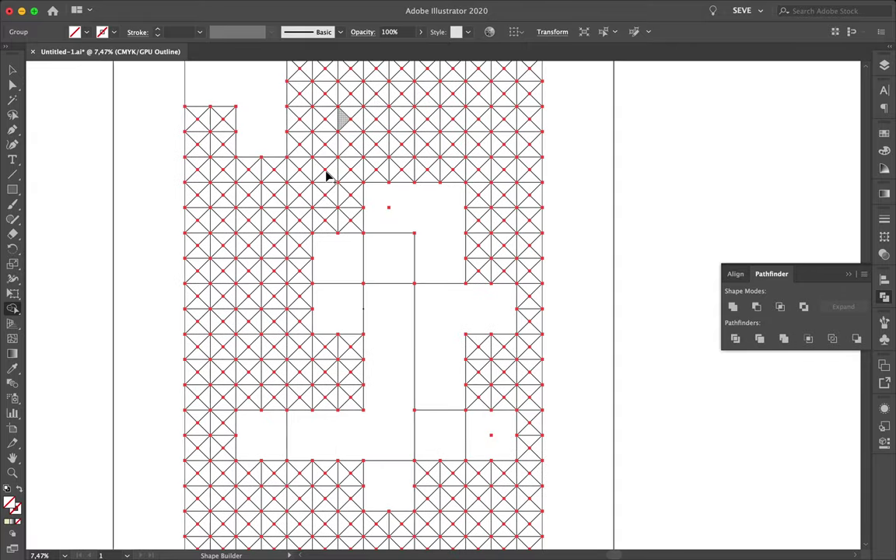
pyautogui.moveTo(305, 96)
pyautogui.mouseDown()
pyautogui.moveTo(304, 124)
pyautogui.moveTo(297, 120)
pyautogui.mouseUp()
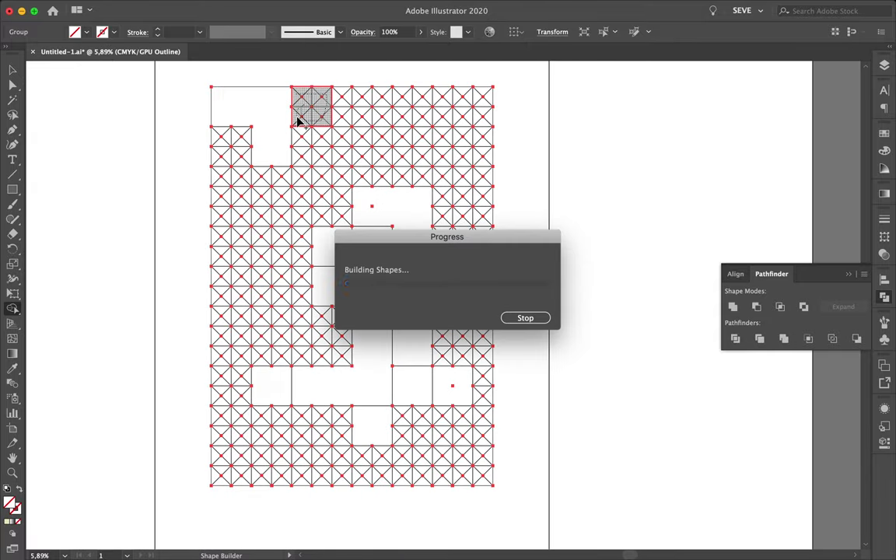
pyautogui.moveTo(340, 158)
pyautogui.mouseDown()
pyautogui.moveTo(362, 139)
pyautogui.moveTo(343, 169)
pyautogui.mouseUp()
pyautogui.moveTo(280, 225)
pyautogui.mouseDown()
pyautogui.moveTo(306, 208)
pyautogui.moveTo(285, 208)
pyautogui.mouseUp()
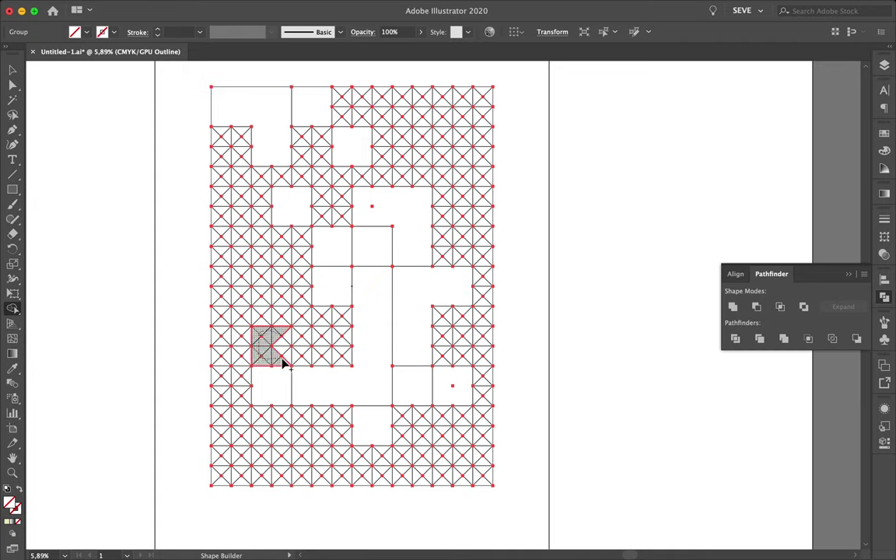
pyautogui.click(284, 336)
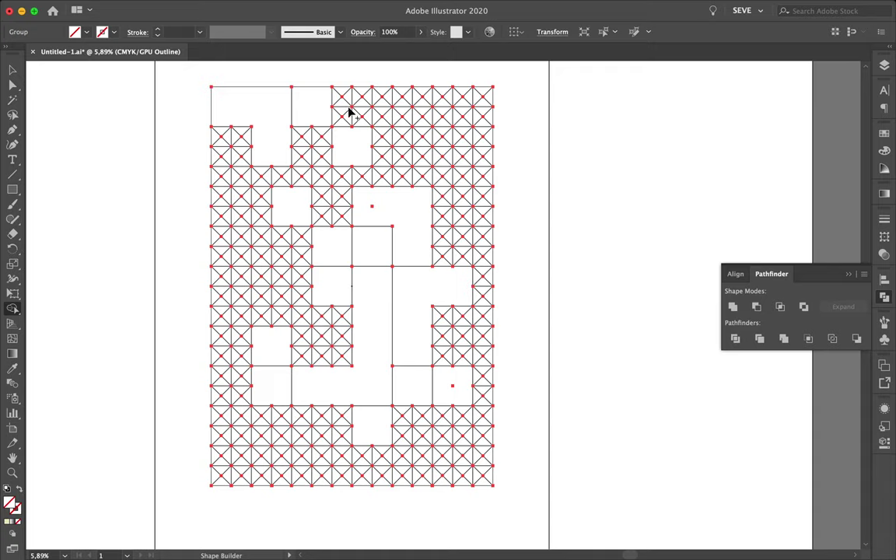
pyautogui.moveTo(342, 124); pyautogui.dragTo(362, 92)
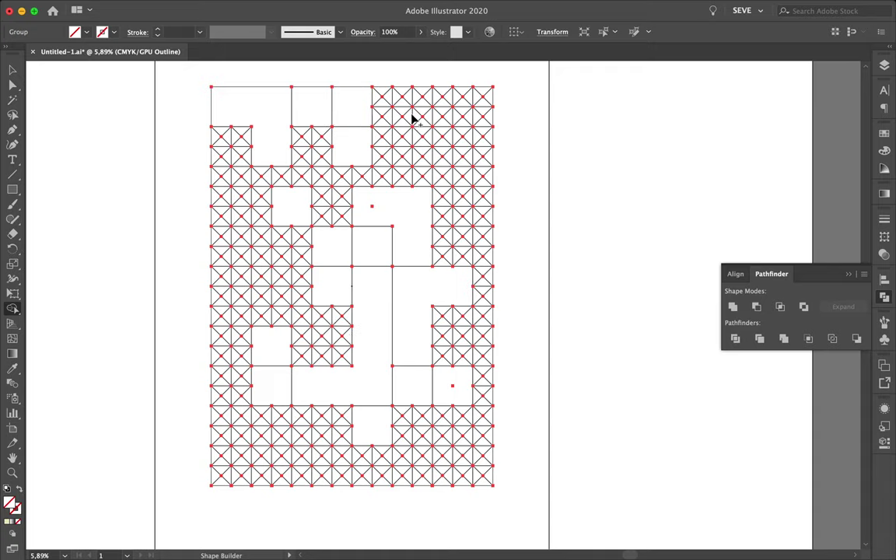
pyautogui.moveTo(314, 137); pyautogui.dragTo(298, 160)
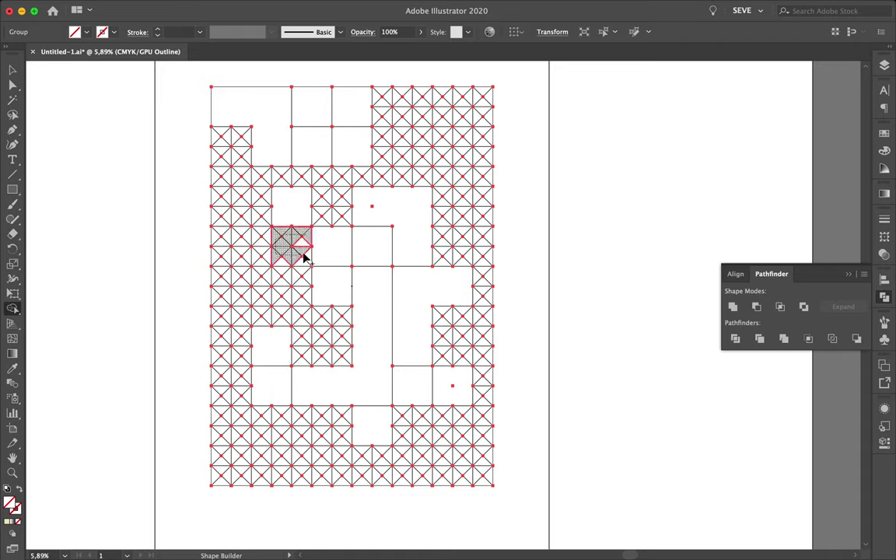
pyautogui.moveTo(301, 247)
pyautogui.mouseDown()
pyautogui.moveTo(237, 265)
pyautogui.moveTo(263, 253)
pyautogui.mouseUp()
# Merge crossed cells at the lower left, along the bottom and on the lower right.
pyautogui.scroll(-1, 260, 312)
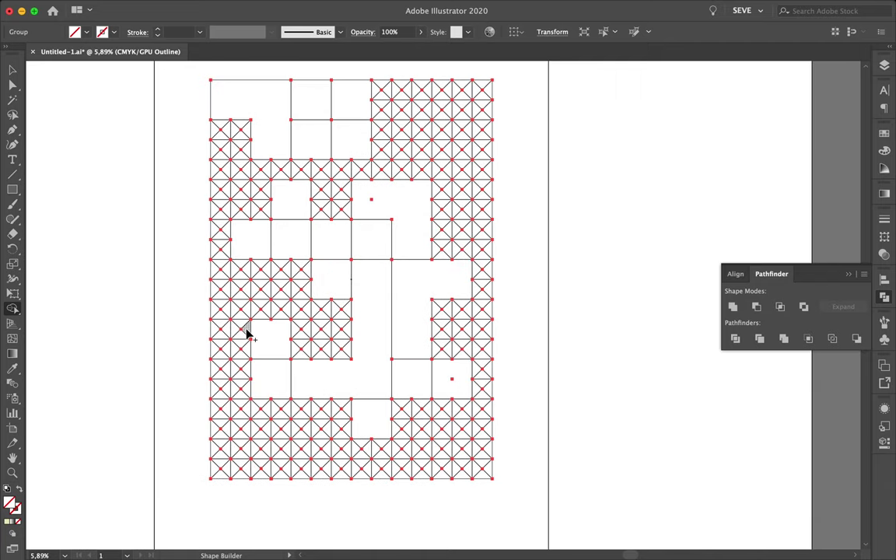
pyautogui.moveTo(247, 334); pyautogui.dragTo(219, 379)
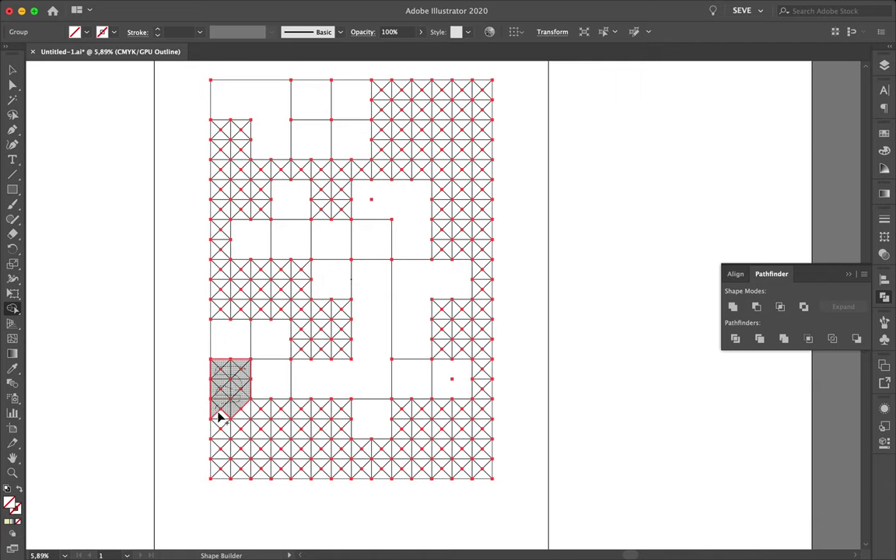
pyautogui.moveTo(219, 417)
pyautogui.mouseDown()
pyautogui.moveTo(276, 414)
pyautogui.moveTo(237, 436)
pyautogui.mouseUp()
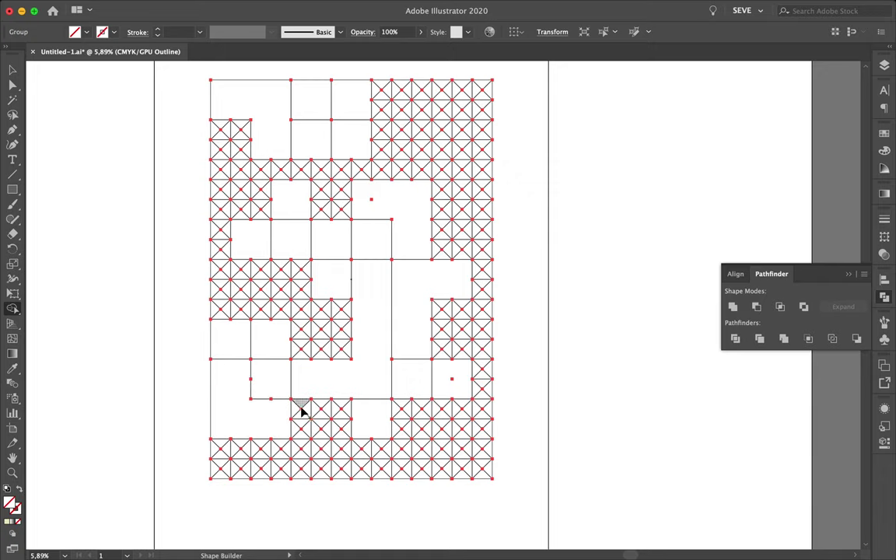
pyautogui.moveTo(334, 411)
pyautogui.mouseDown()
pyautogui.moveTo(347, 432)
pyautogui.moveTo(372, 420)
pyautogui.mouseUp()
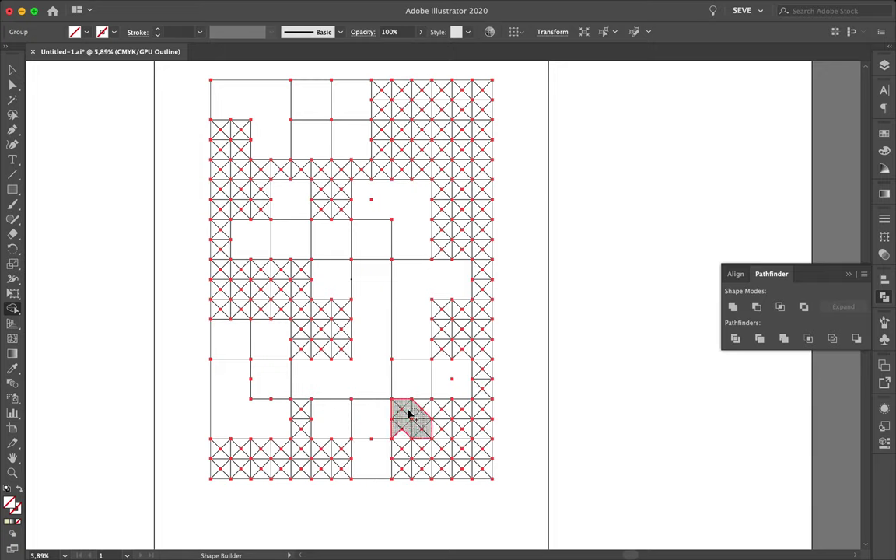
pyautogui.click(422, 423)
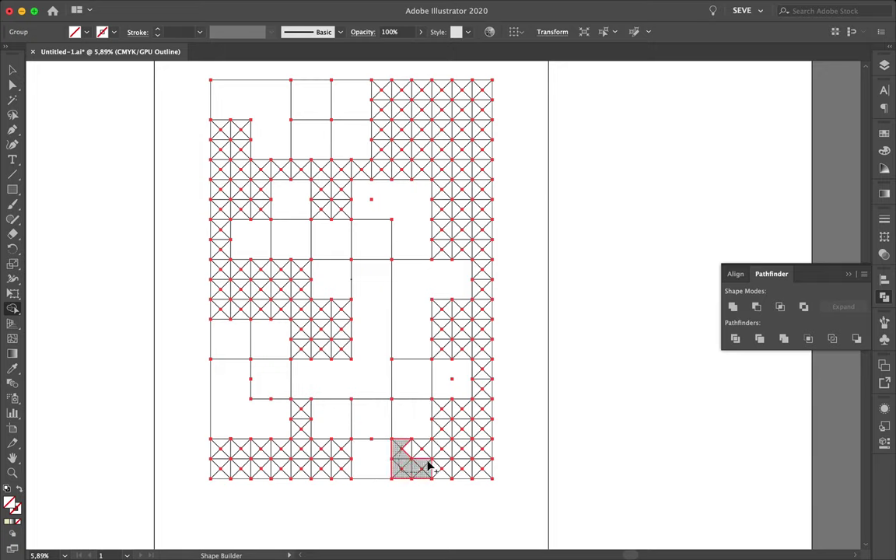
pyautogui.click(428, 466)
pyautogui.scroll(1, 412, 365)
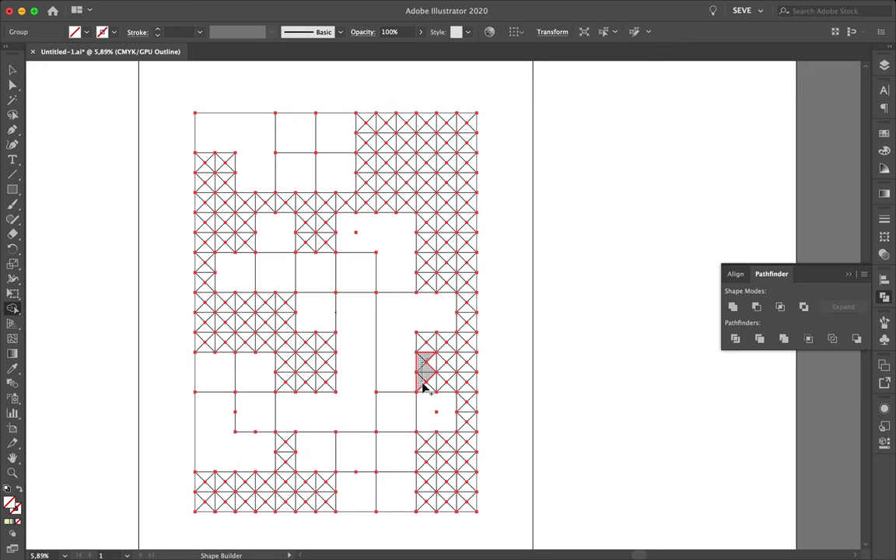
pyautogui.moveTo(424, 387); pyautogui.dragTo(456, 366)
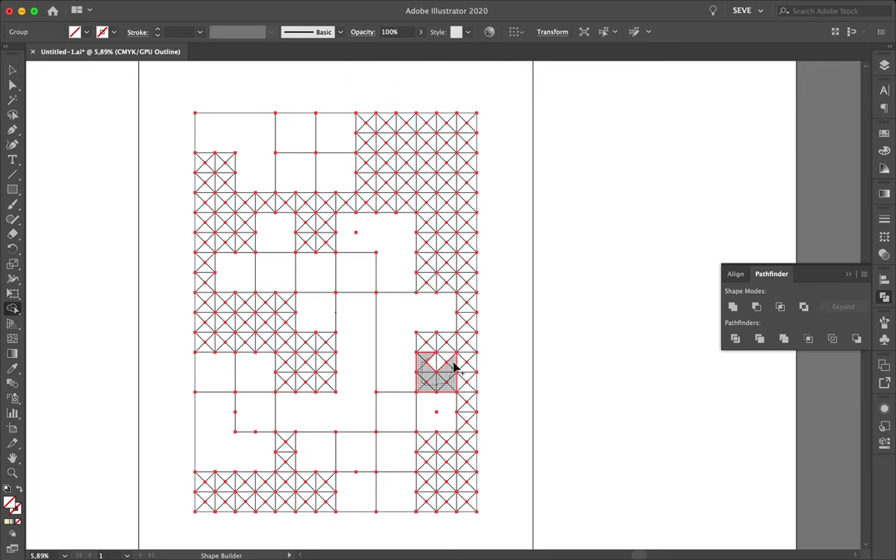
# Merge crossed cells at middle left, on the right side and across the top corners.
pyautogui.click(265, 305)
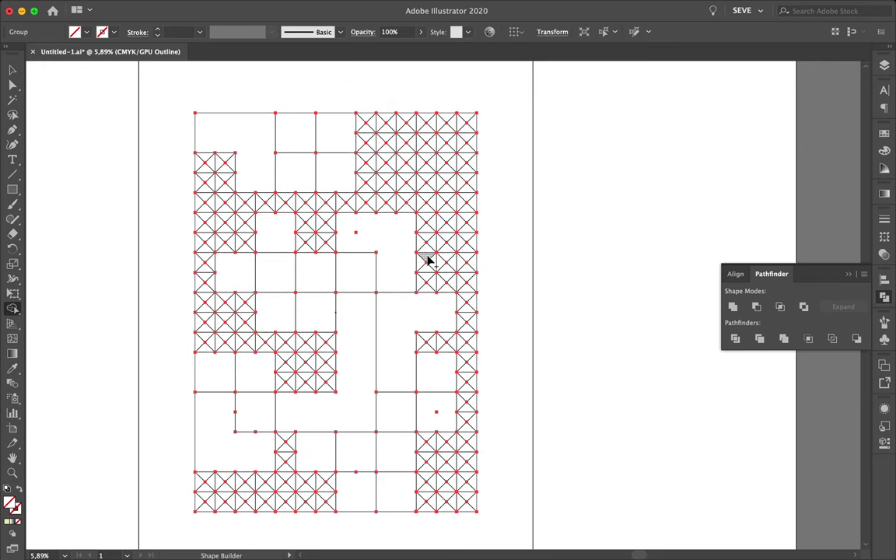
pyautogui.moveTo(453, 277)
pyautogui.mouseDown()
pyautogui.moveTo(425, 250)
pyautogui.moveTo(448, 225)
pyautogui.mouseUp()
pyautogui.moveTo(474, 122)
pyautogui.mouseDown()
pyautogui.moveTo(444, 156)
pyautogui.moveTo(466, 129)
pyautogui.mouseUp()
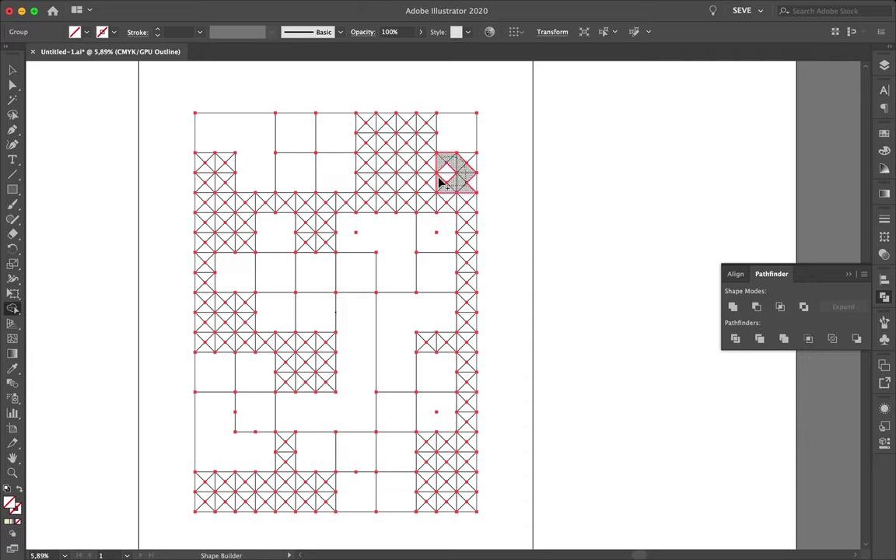
pyautogui.moveTo(439, 181)
pyautogui.mouseDown()
pyautogui.moveTo(472, 155)
pyautogui.moveTo(472, 190)
pyautogui.mouseUp()
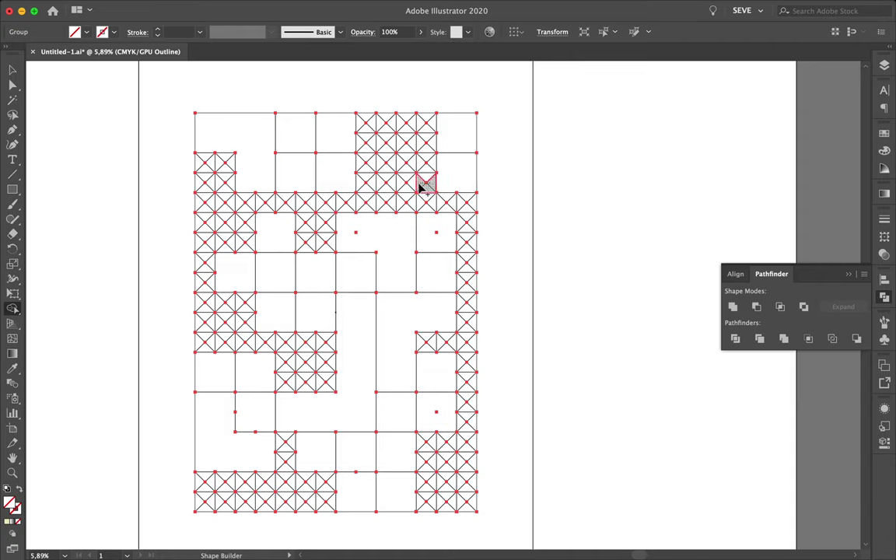
pyautogui.moveTo(402, 169); pyautogui.dragTo(427, 179)
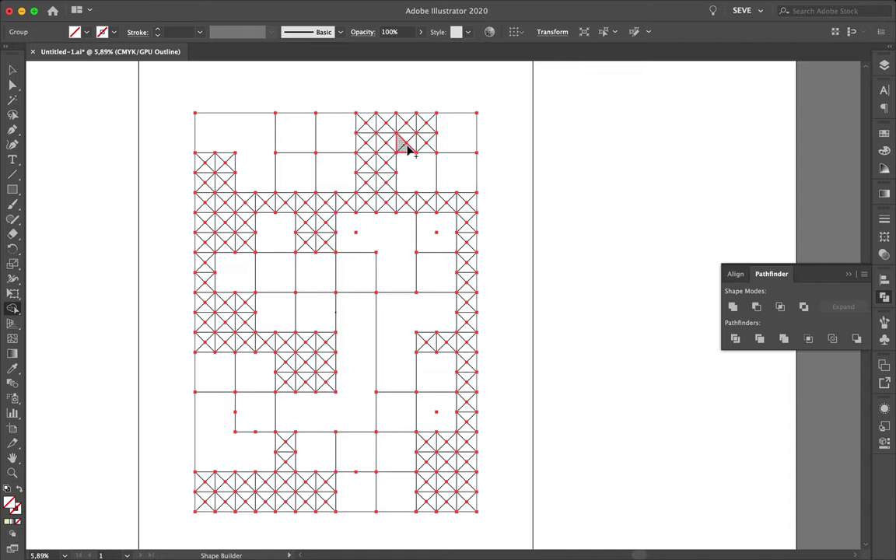
pyautogui.moveTo(428, 133)
pyautogui.mouseDown()
pyautogui.moveTo(427, 148)
pyautogui.moveTo(413, 129)
pyautogui.moveTo(390, 167)
pyautogui.moveTo(360, 130)
pyautogui.moveTo(381, 188)
pyautogui.mouseUp()
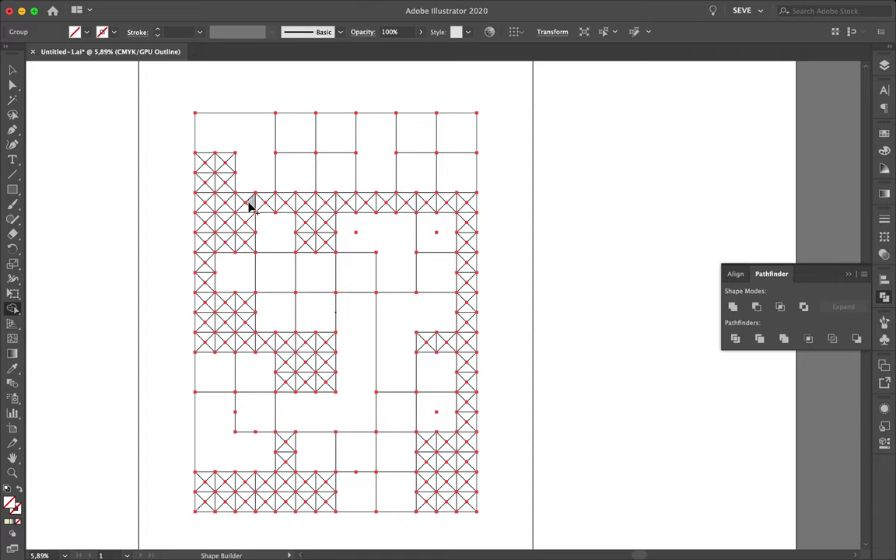
pyautogui.moveTo(241, 202)
pyautogui.mouseDown()
pyautogui.moveTo(240, 233)
pyautogui.moveTo(210, 190)
pyautogui.mouseUp()
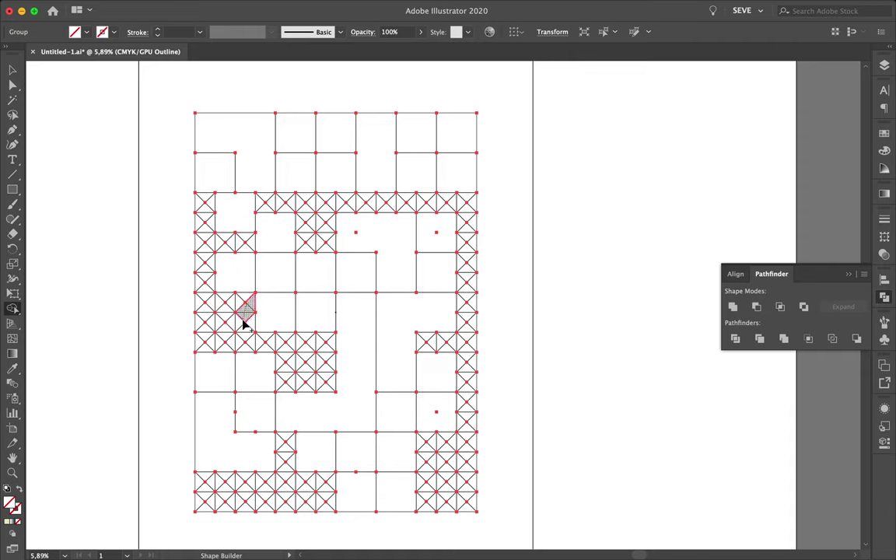
# Merge remaining crossed cells at left middle, bottom row, lower-right column, centre and upper row.
pyautogui.moveTo(244, 325)
pyautogui.mouseDown()
pyautogui.moveTo(234, 309)
pyautogui.moveTo(254, 336)
pyautogui.mouseUp()
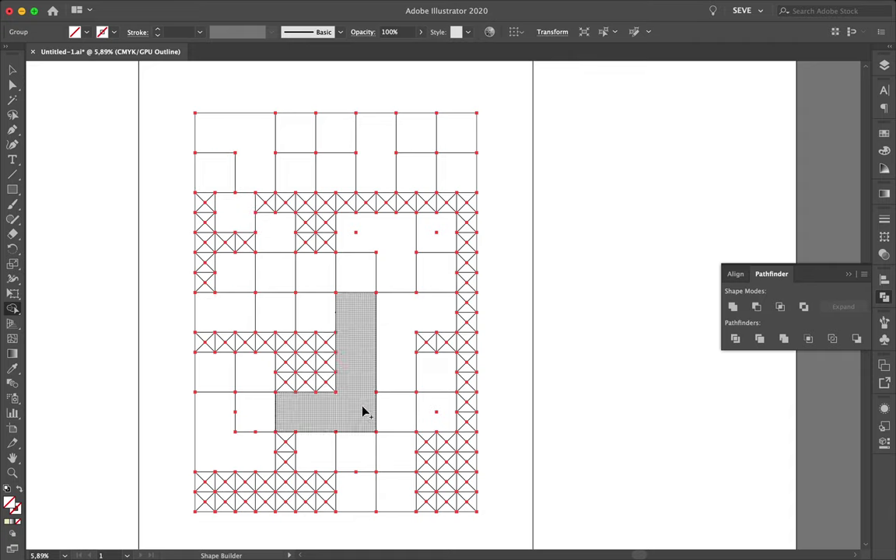
pyautogui.moveTo(279, 504); pyautogui.dragTo(310, 487)
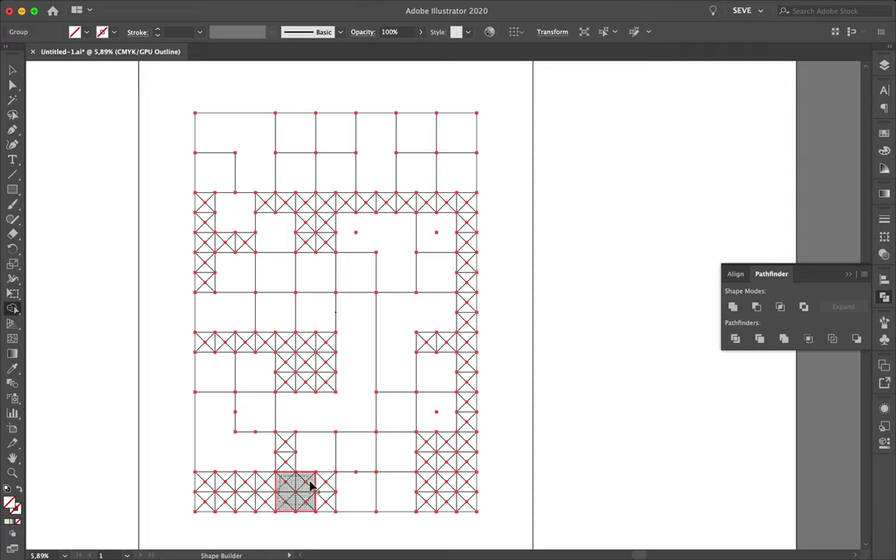
pyautogui.moveTo(250, 512); pyautogui.dragTo(252, 487)
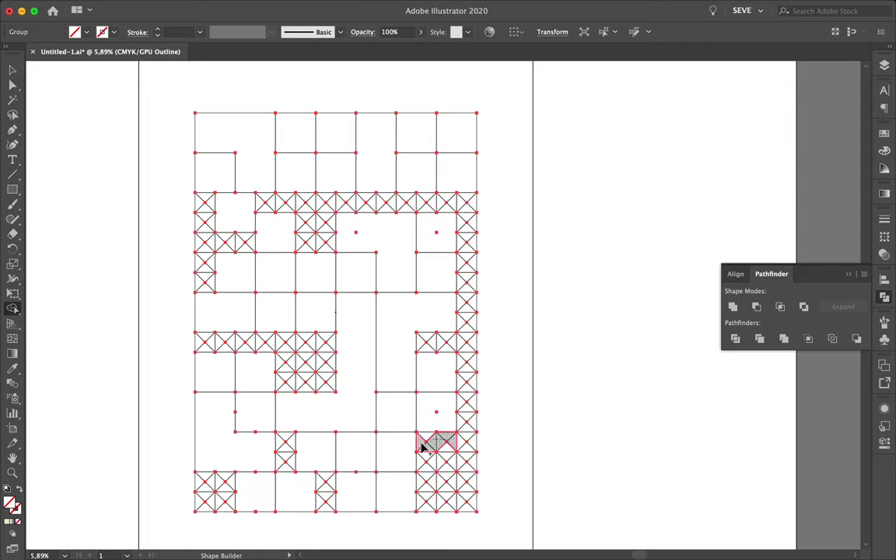
pyautogui.moveTo(421, 446); pyautogui.dragTo(435, 489)
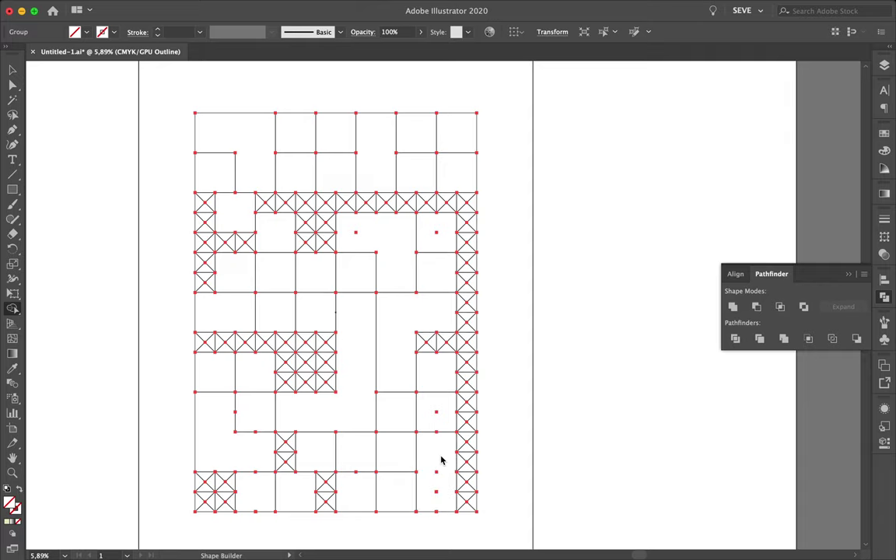
pyautogui.moveTo(296, 352); pyautogui.dragTo(323, 342)
pyautogui.moveTo(309, 228)
pyautogui.mouseDown()
pyautogui.moveTo(320, 200)
pyautogui.moveTo(315, 206)
pyautogui.mouseUp()
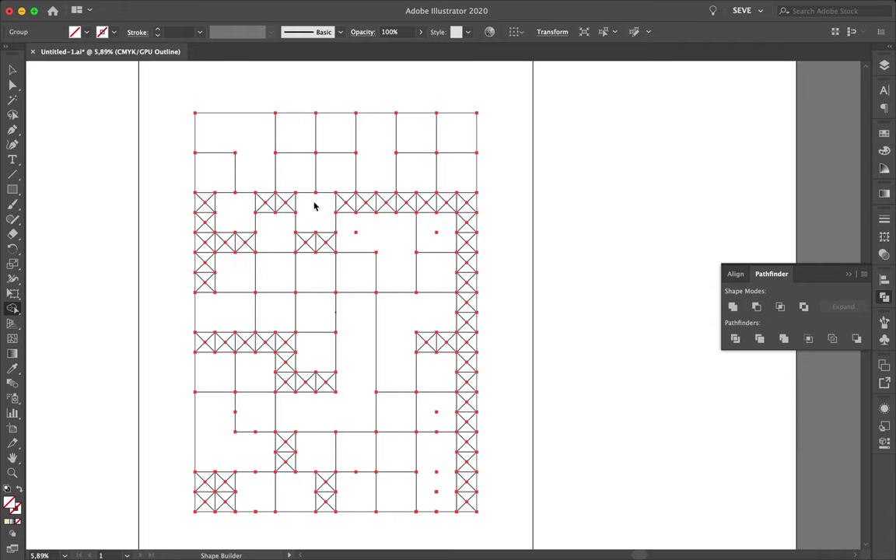
# Select the grid group and turn it into Live Paint regions with the Live Paint Bucket.
pyautogui.press('v')
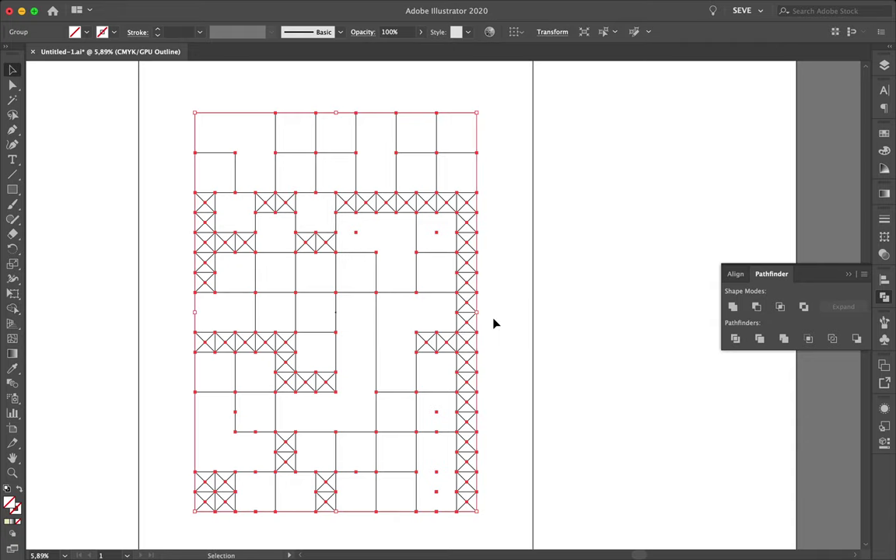
pyautogui.press('k')
pyautogui.hotkey('ctrl', 'y')
pyautogui.click(884, 133)
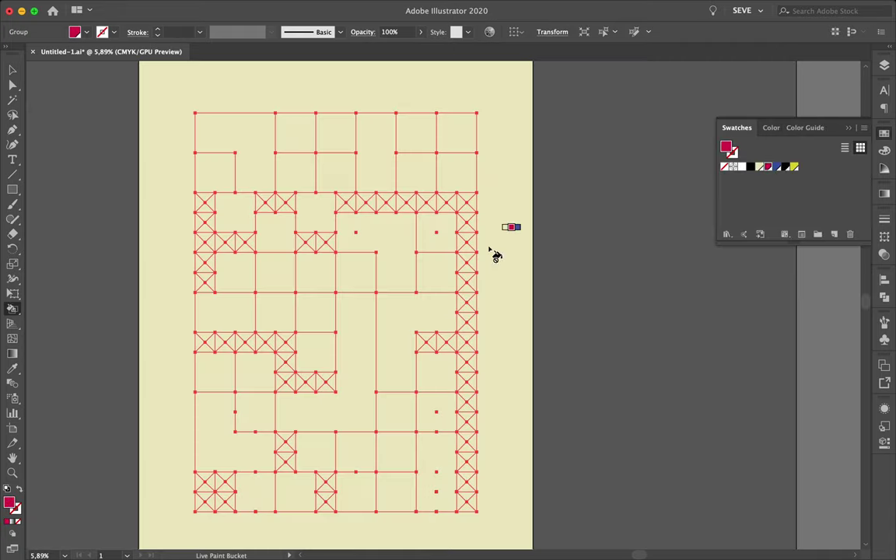
# Fill seven cells red, including the top L-shaped region and left-middle rectangle.
pyautogui.click(401, 268)
pyautogui.click(257, 412)
pyautogui.click(399, 452)
pyautogui.click(327, 455)
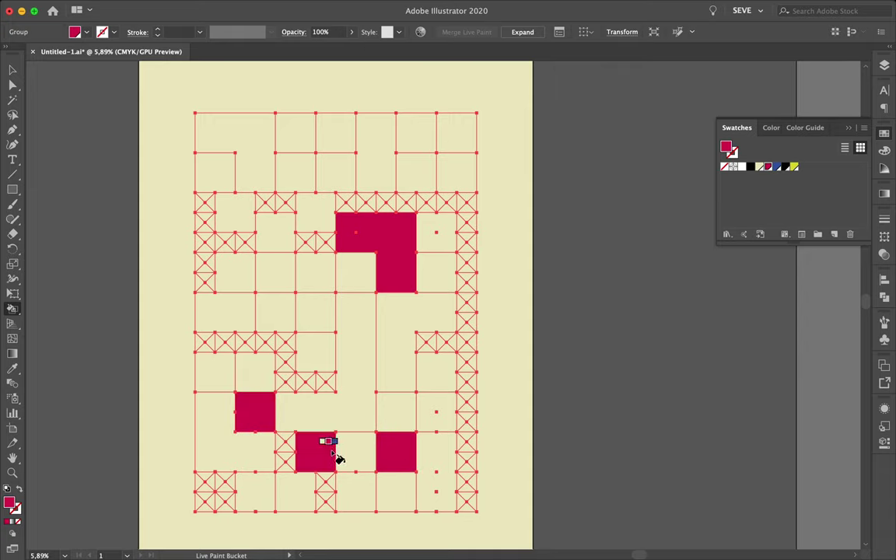
pyautogui.click(296, 134)
pyautogui.click(413, 173)
pyautogui.click(226, 312)
# Fill seven cells blue, including the lower-left L-shape and top-right cell.
pyautogui.press('Right')
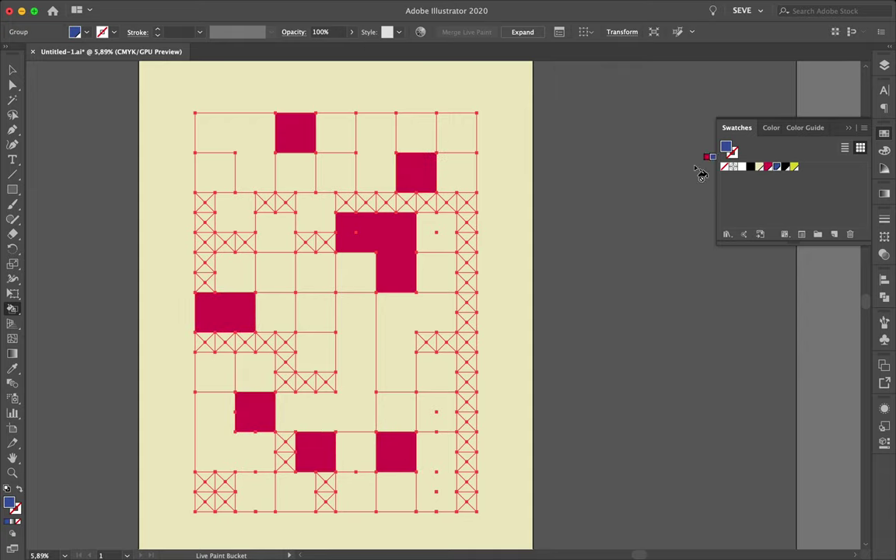
pyautogui.click(296, 173)
pyautogui.click(396, 412)
pyautogui.click(358, 491)
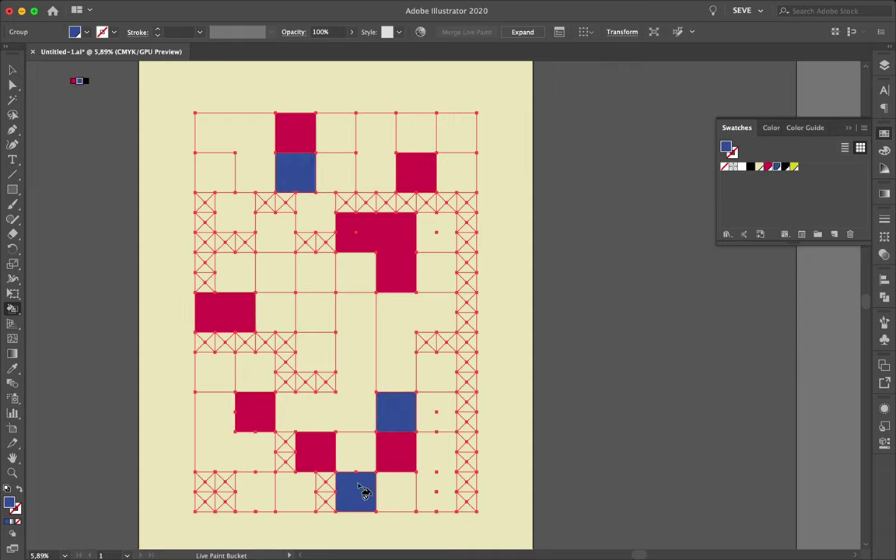
pyautogui.click(238, 447)
pyautogui.click(447, 139)
pyautogui.click(375, 160)
pyautogui.click(217, 178)
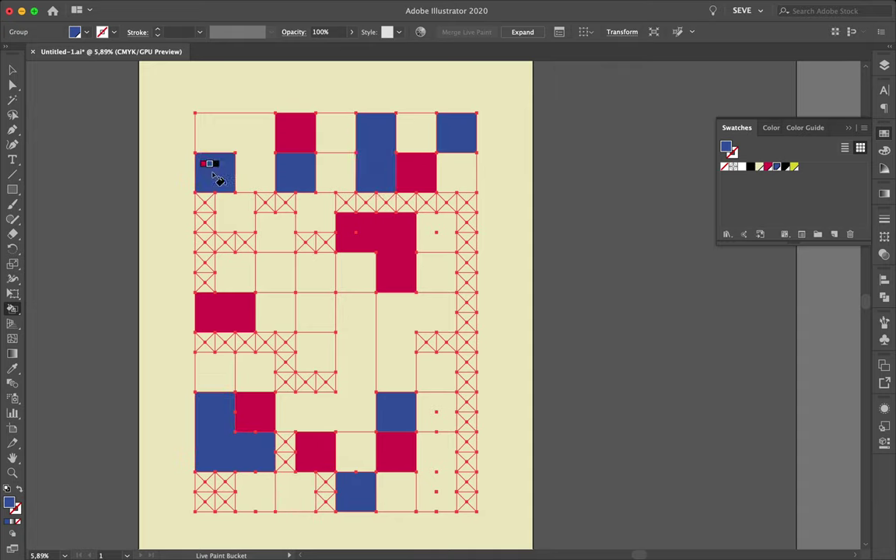
# Fill five cells black, including the left-middle square and two bottom-row cells.
pyautogui.press('Right')
pyautogui.click(276, 311)
pyautogui.click(338, 170)
pyautogui.click(416, 134)
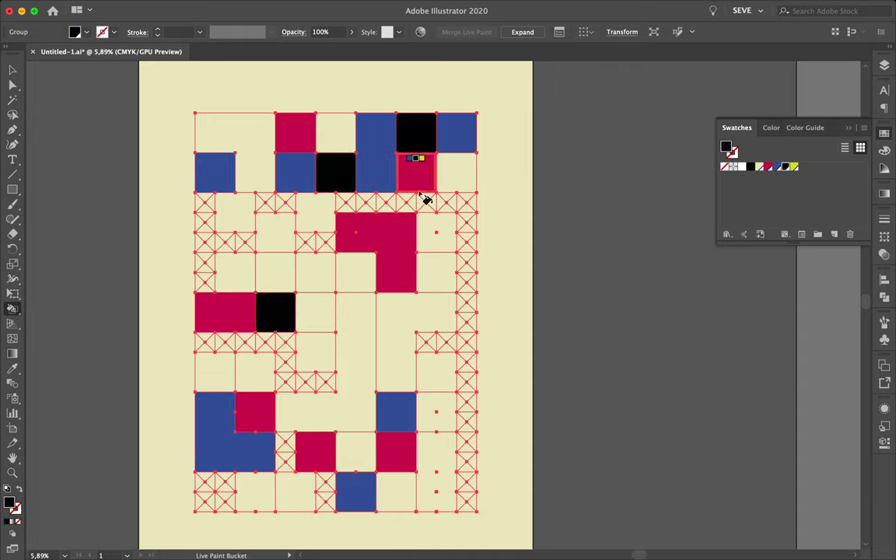
pyautogui.click(396, 490)
pyautogui.click(295, 492)
# Fill eleven cells yellow, including the central and top-left L-shaped regions.
pyautogui.click(794, 166)
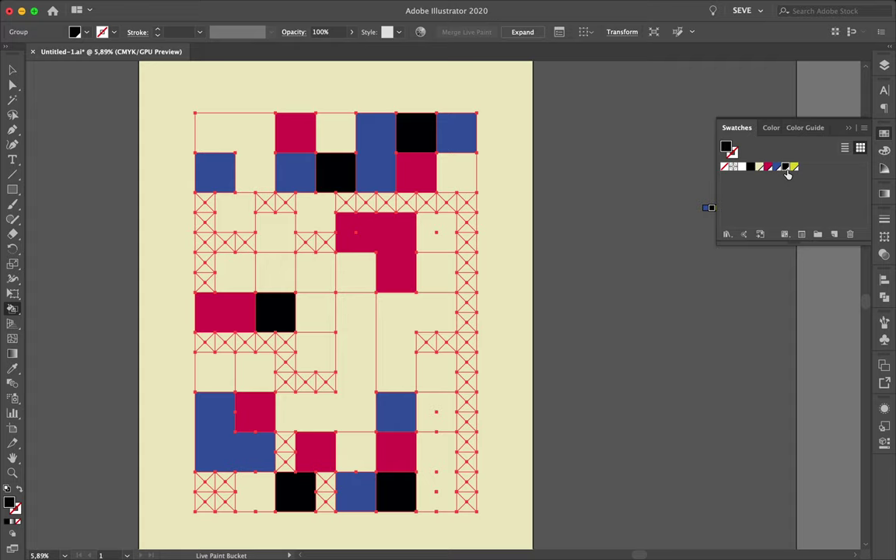
pyautogui.click(354, 404)
pyautogui.click(265, 175)
pyautogui.click(236, 265)
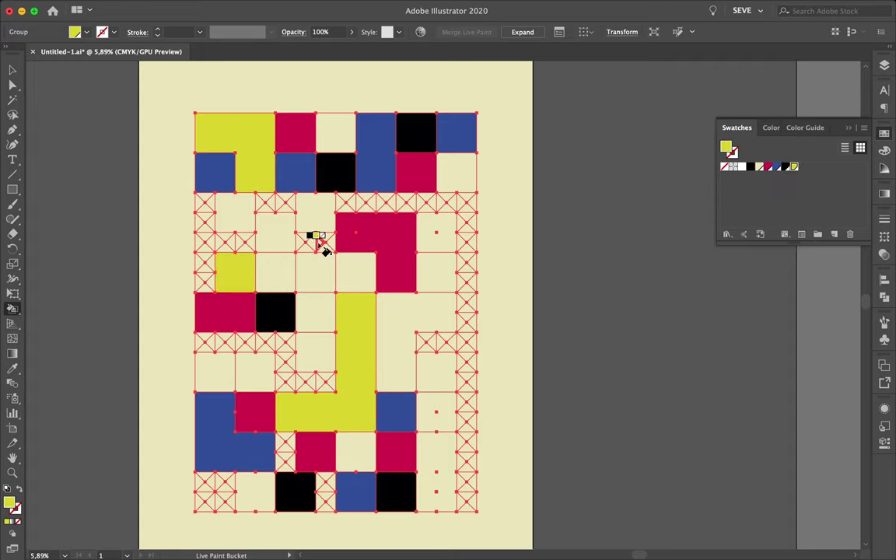
pyautogui.click(315, 212)
pyautogui.click(336, 132)
pyautogui.click(459, 172)
pyautogui.click(436, 462)
pyautogui.click(435, 272)
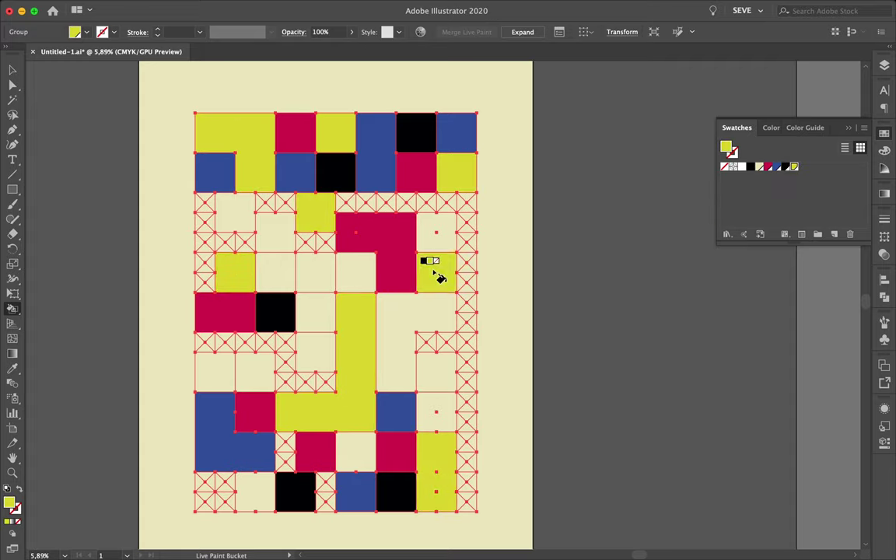
pyautogui.click(251, 373)
pyautogui.click(259, 492)
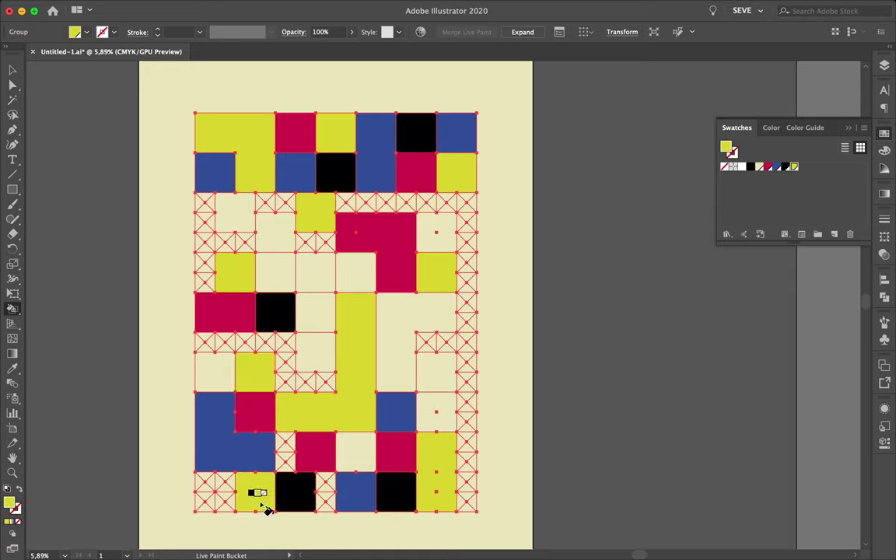
pyautogui.click(436, 388)
# Fill three more empty cells black and two, upper-left and central, crimson.
pyautogui.click(782, 167)
pyautogui.click(358, 448)
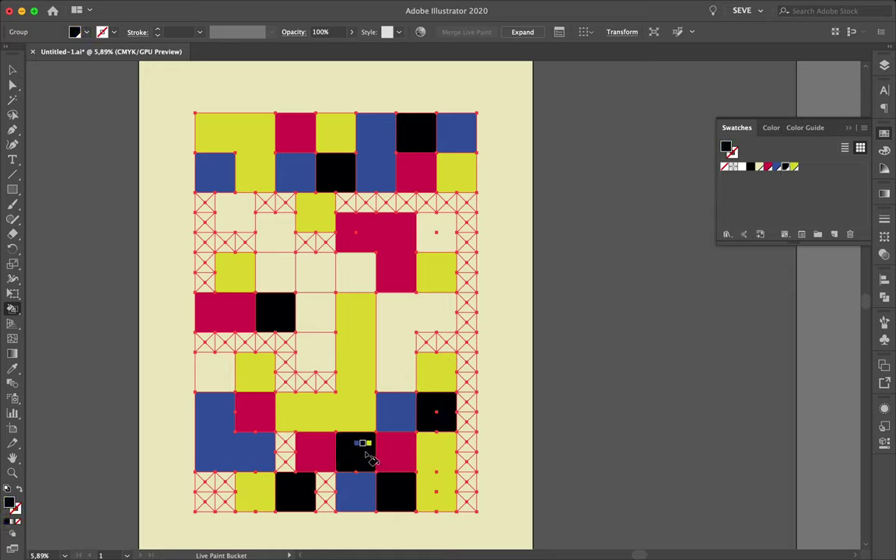
pyautogui.click(216, 369)
pyautogui.click(268, 227)
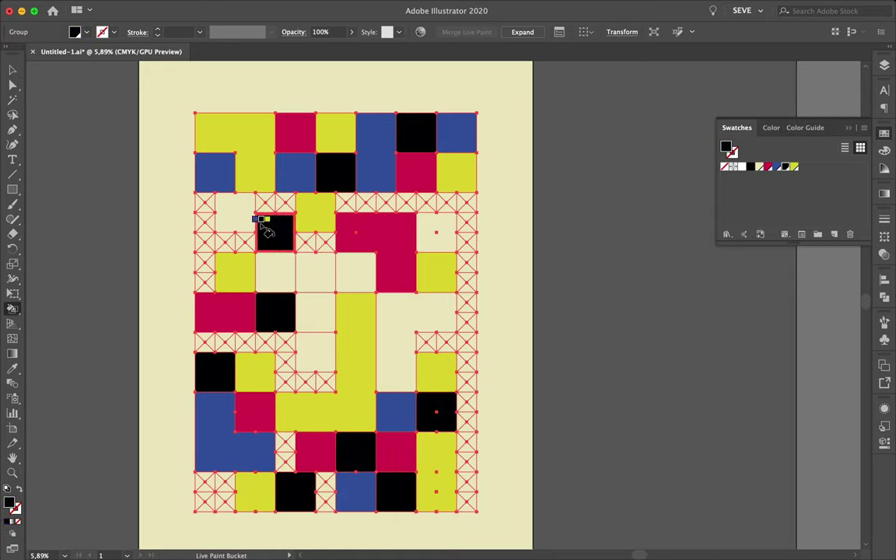
pyautogui.click(768, 166)
pyautogui.click(235, 213)
pyautogui.click(315, 272)
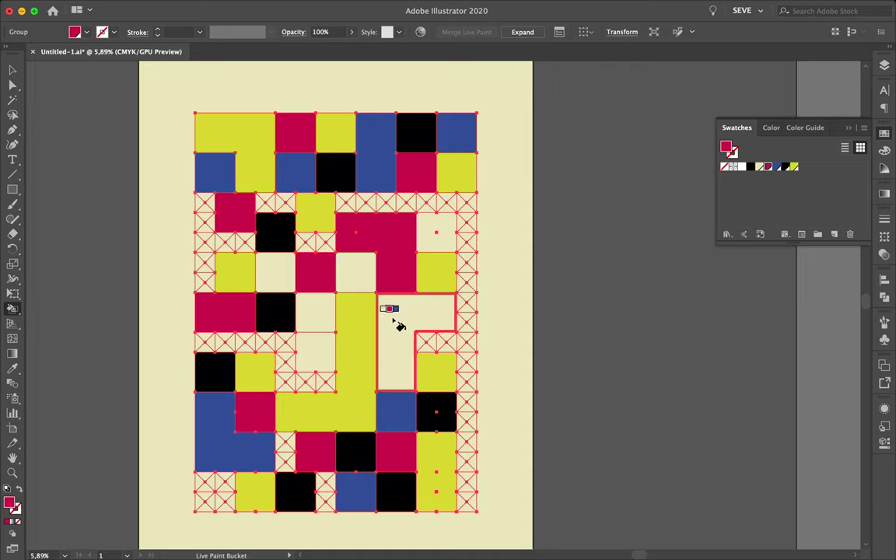
# Fill the last six cream cells blue, then deselect the artwork.
pyautogui.press('Right')
pyautogui.click(437, 232)
pyautogui.click(401, 311)
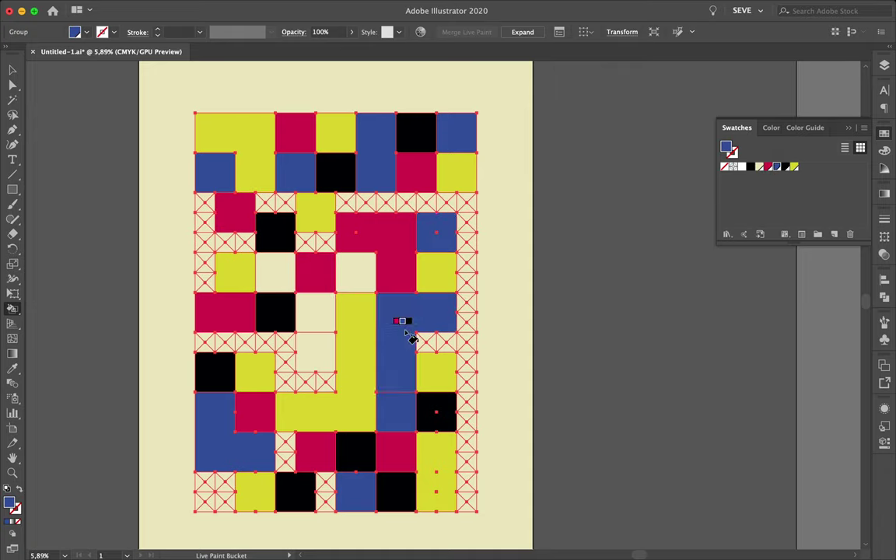
pyautogui.click(315, 354)
pyautogui.click(272, 276)
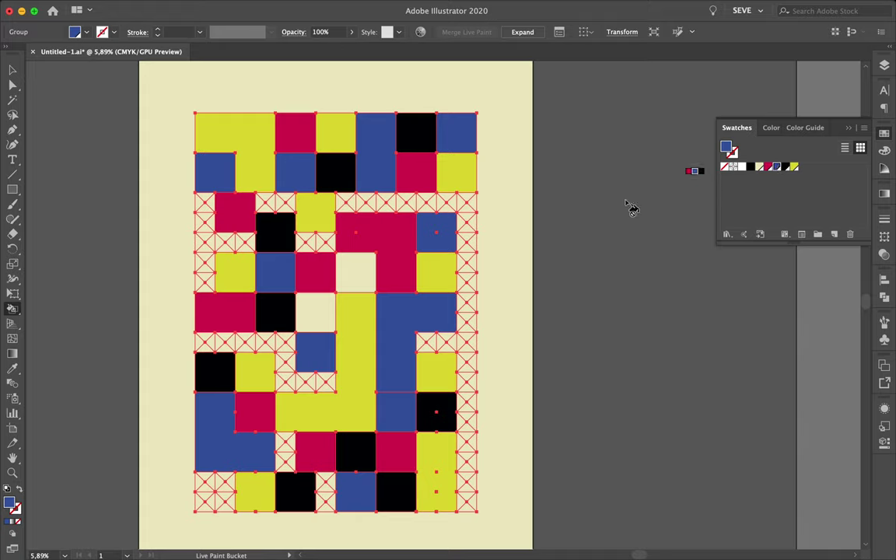
pyautogui.click(323, 315)
pyautogui.click(356, 274)
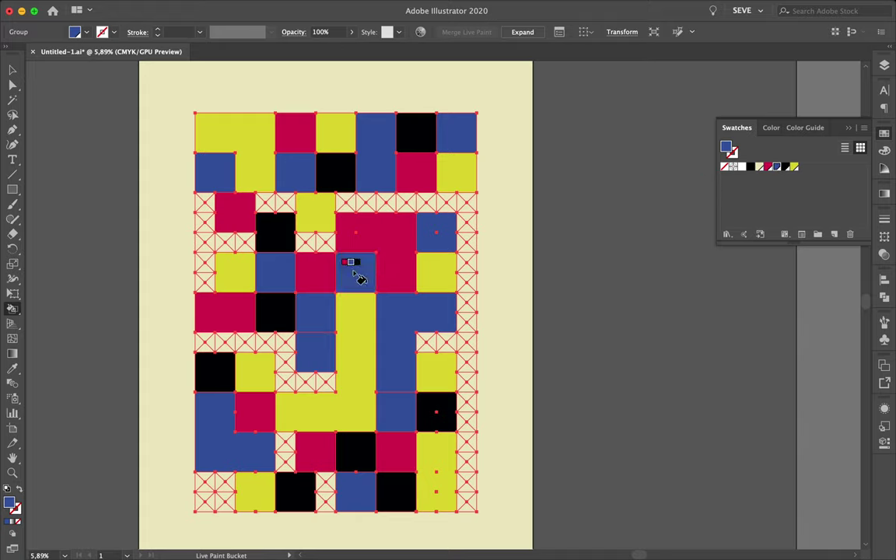
pyautogui.press('v')
pyautogui.click(554, 283)
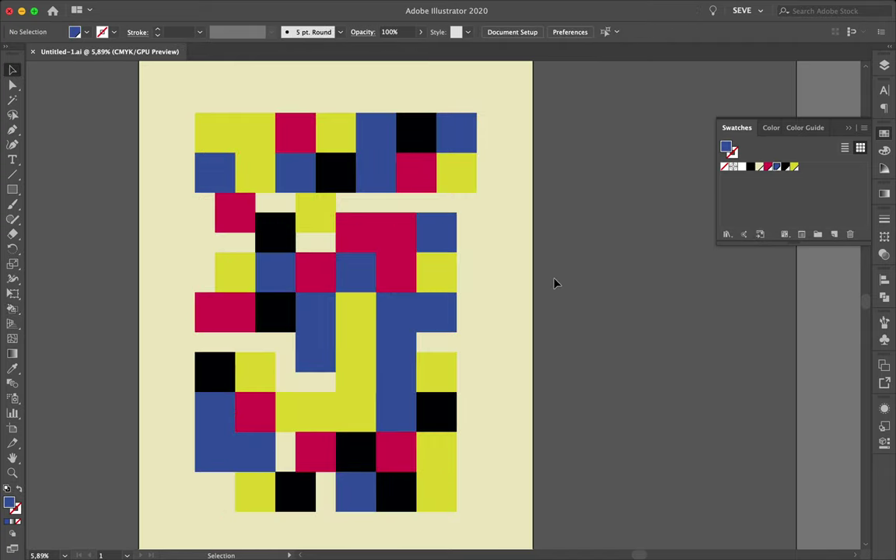
# Zoom out, reveal Photoshop beside Illustrator, and select the painted grid group.
pyautogui.press('super+0')
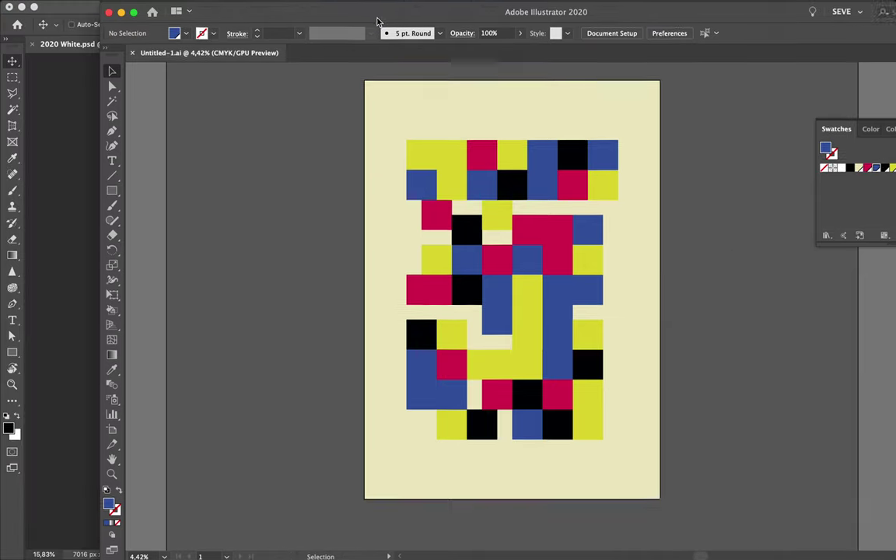
pyautogui.moveTo(436, 10); pyautogui.dragTo(563, 10)
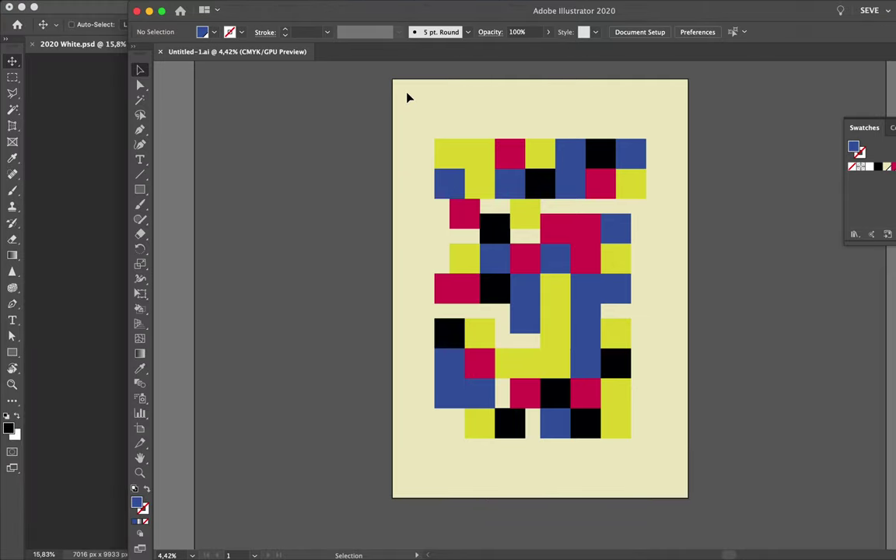
pyautogui.click(410, 97)
pyautogui.moveTo(366, 85); pyautogui.dragTo(730, 469)
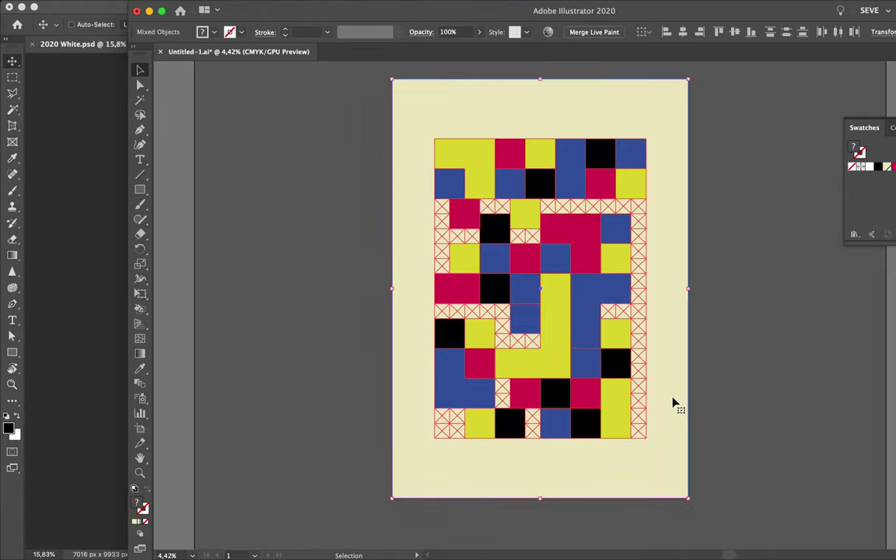
pyautogui.click(378, 136)
# Expand the Live Paint group into shapes and drag all the artwork into Photoshop.
pyautogui.click(190, 7)
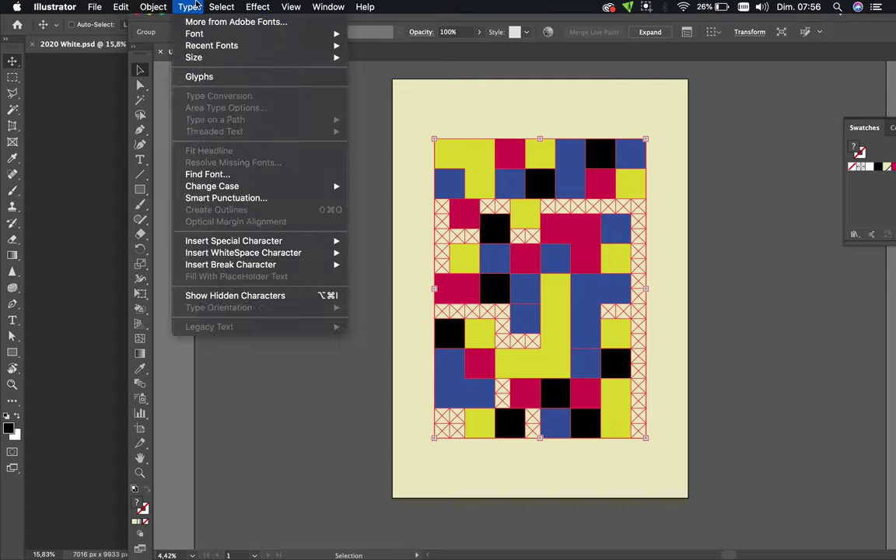
pyautogui.click(180, 144)
pyautogui.click(484, 356)
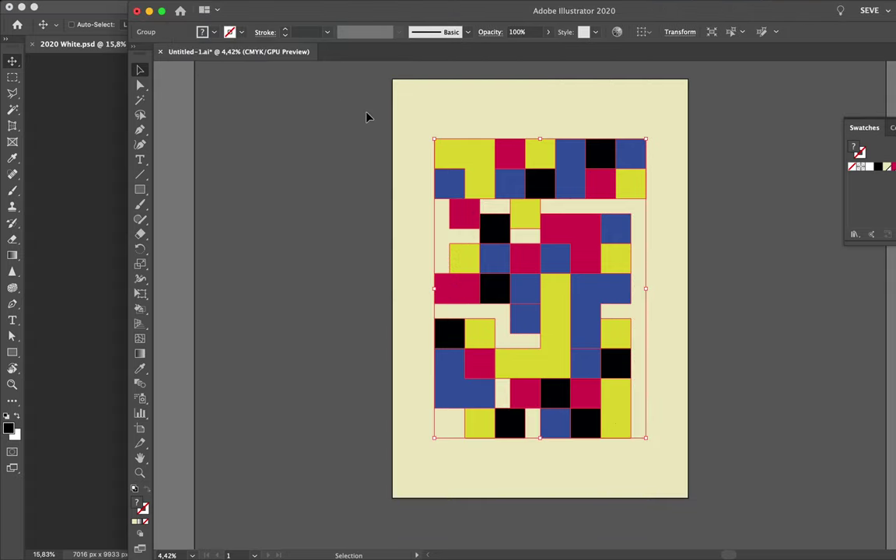
pyautogui.moveTo(368, 116); pyautogui.dragTo(694, 445)
pyautogui.moveTo(440, 439)
pyautogui.mouseDown()
pyautogui.moveTo(109, 382)
pyautogui.moveTo(417, 290)
pyautogui.mouseUp()
# Commit the placed artwork, move it below APOLLO, and delete Rectangle 1 and Layer 0.
pyautogui.press('Return')
pyautogui.press('F7')
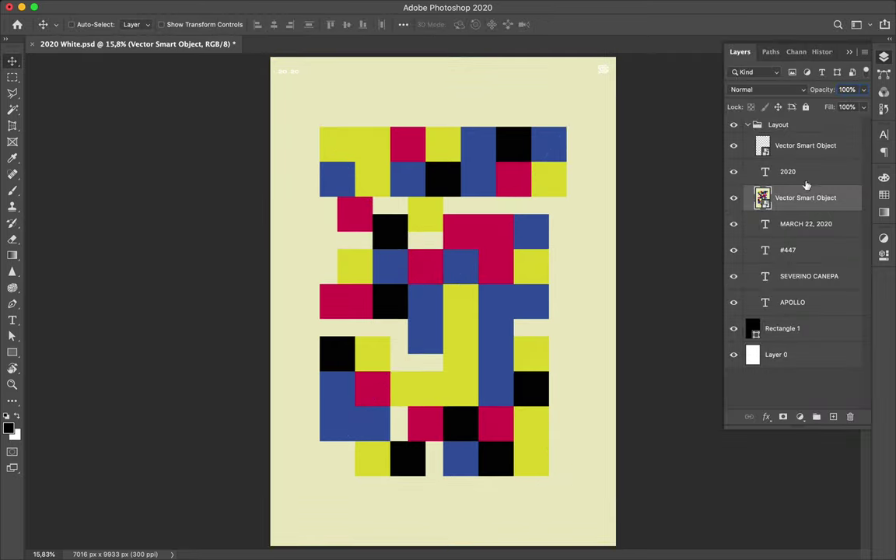
pyautogui.moveTo(806, 185); pyautogui.dragTo(801, 315)
pyautogui.click(801, 329)
pyautogui.keyDown('shift'); pyautogui.click(801, 354); pyautogui.keyUp('shift')
pyautogui.press('Delete')
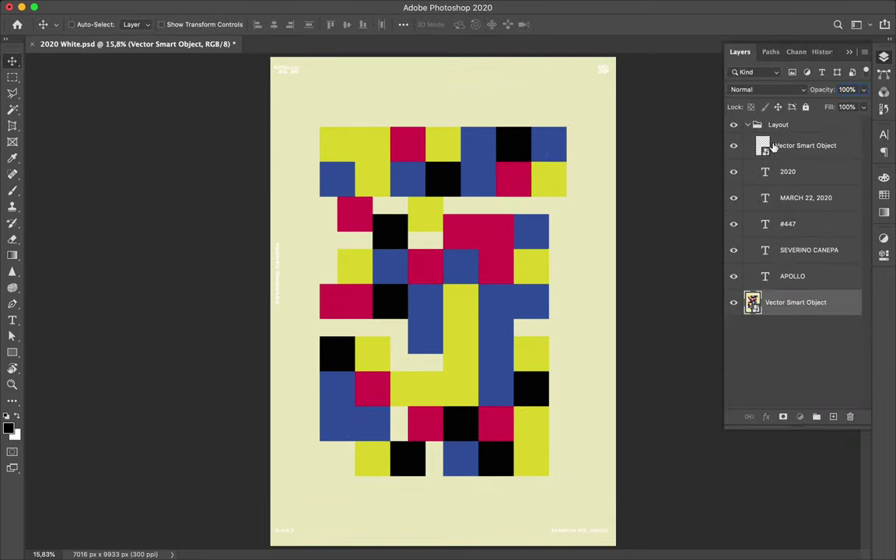
# Recolour the text layers down to APOLLO black, sampled from a black block.
pyautogui.click(774, 148)
pyautogui.keyDown('shift'); pyautogui.click(772, 279); pyautogui.keyUp('shift')
pyautogui.press('t')
pyautogui.click(505, 25)
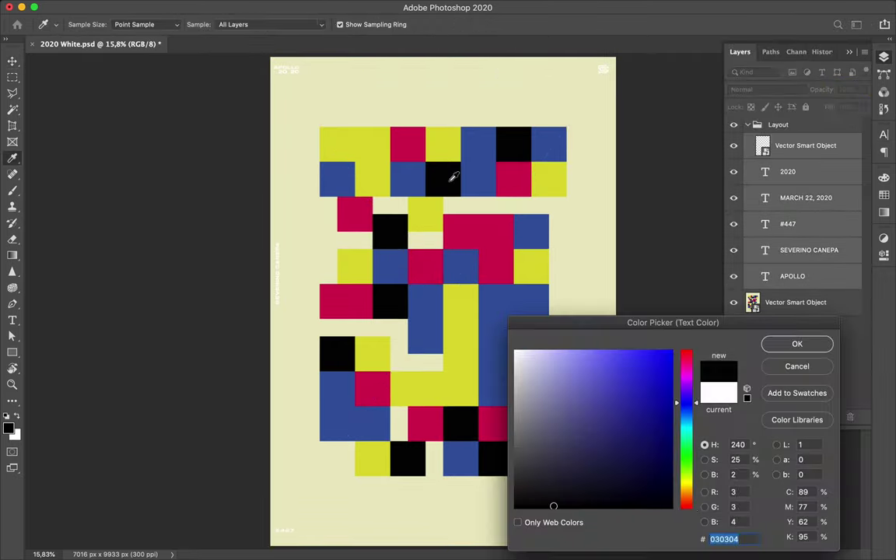
pyautogui.click(472, 239)
pyautogui.click(450, 179)
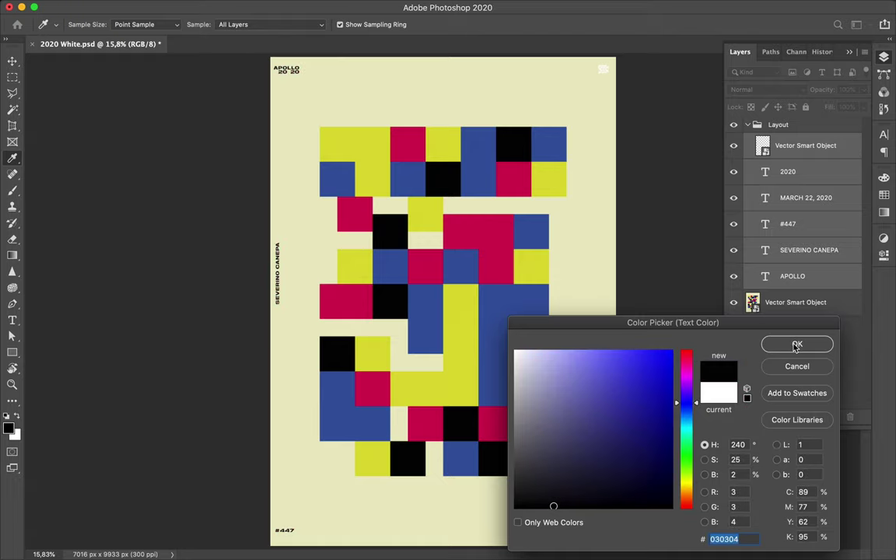
pyautogui.click(798, 344)
# Return to the poster, add a new Layer 1, and save the document.
pyautogui.doubleClick(764, 148)
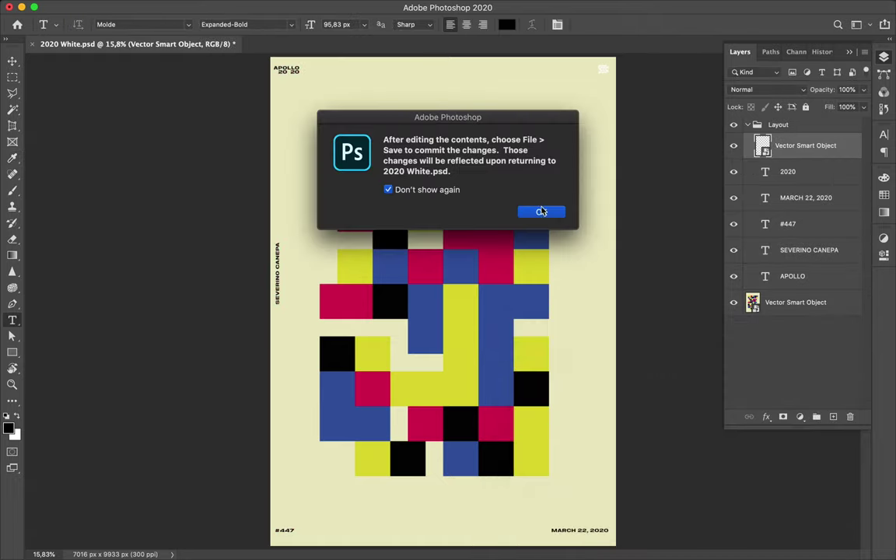
pyautogui.click(535, 209)
pyautogui.click(74, 208)
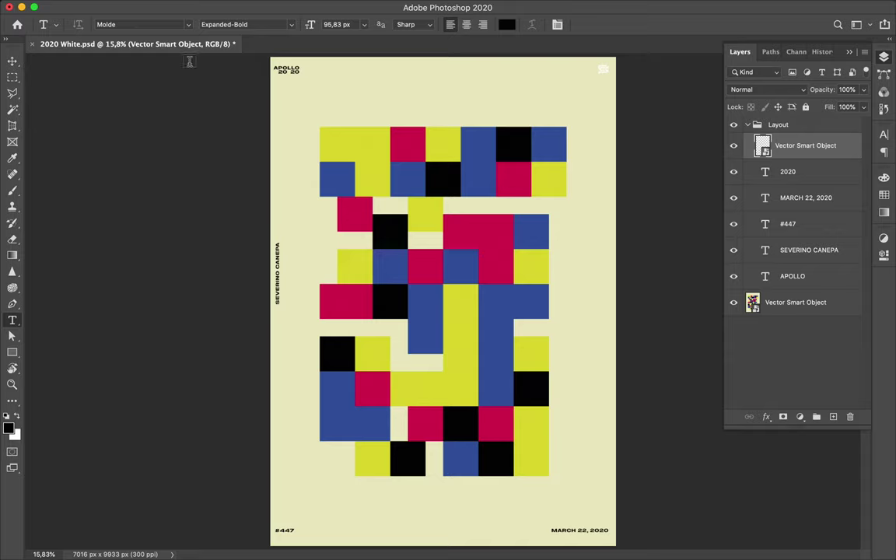
pyautogui.press('super+alt+shift+n')
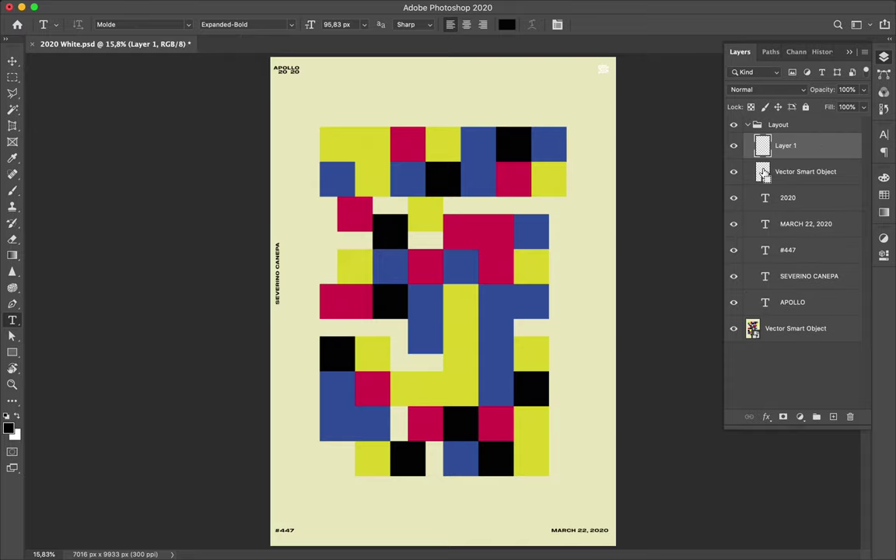
pyautogui.press('b')
pyautogui.press('v')
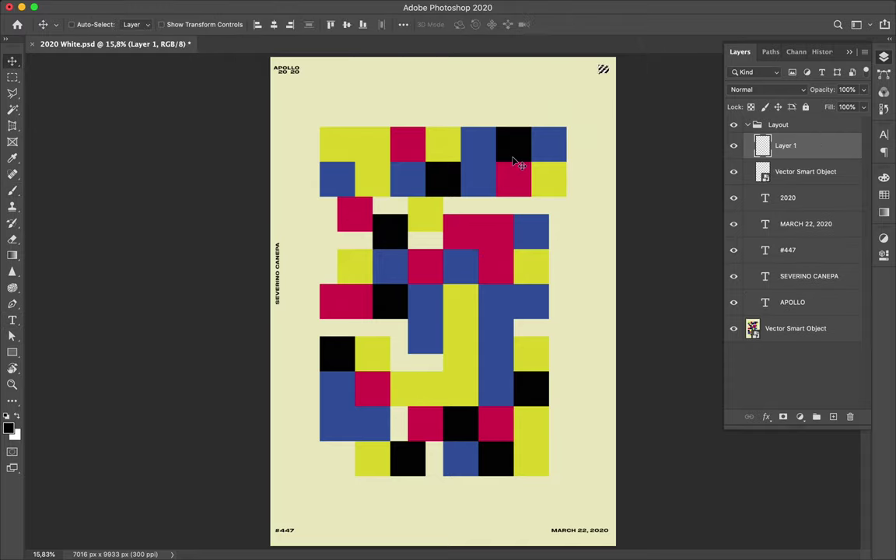
pyautogui.press('super+s')
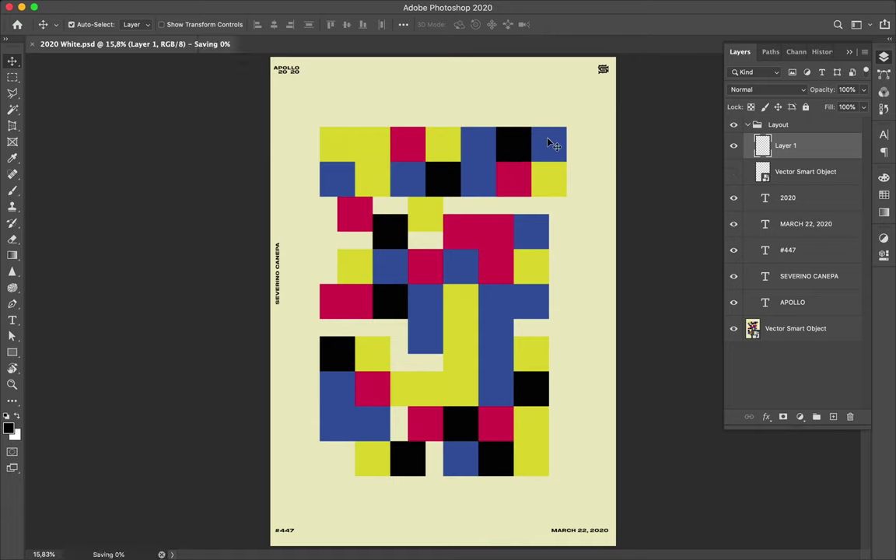
# Duplicate the Vector Smart Object layer and apply Add Noise to the copy.
pyautogui.moveTo(778, 330); pyautogui.dragTo(774, 312)
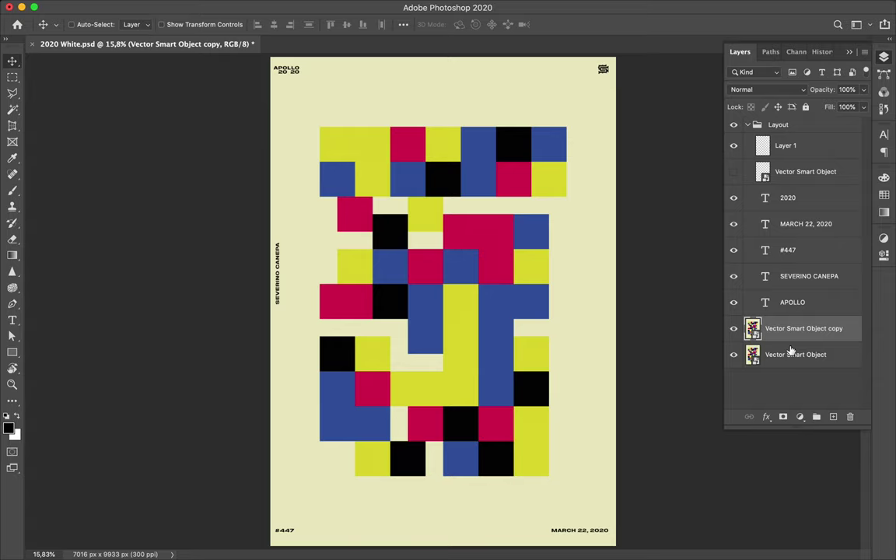
pyautogui.click(290, 6)
pyautogui.moveTo(374, 155)
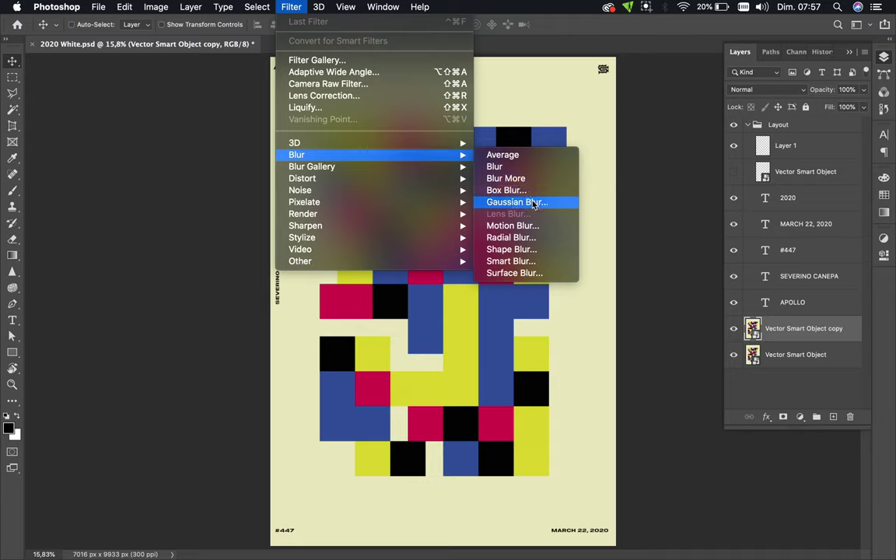
pyautogui.click(523, 202)
pyautogui.press('Escape')
pyautogui.click(291, 6)
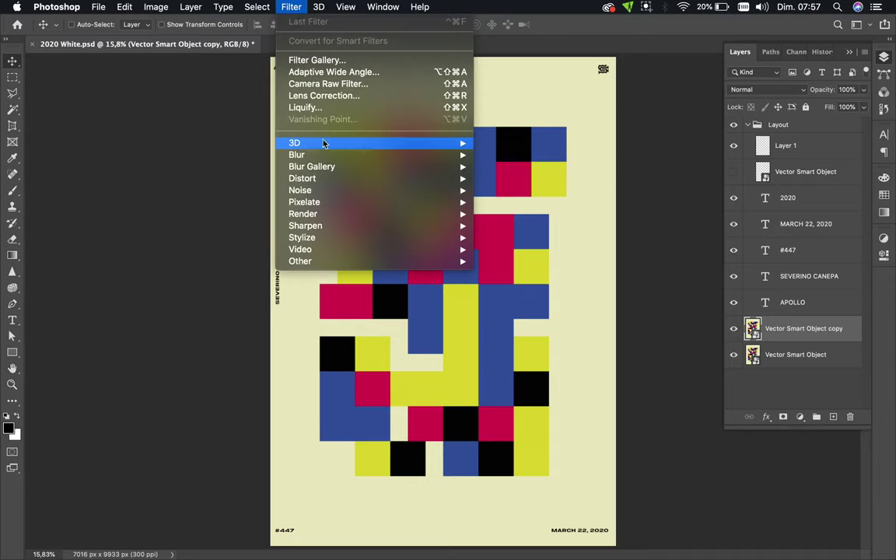
pyautogui.moveTo(300, 190)
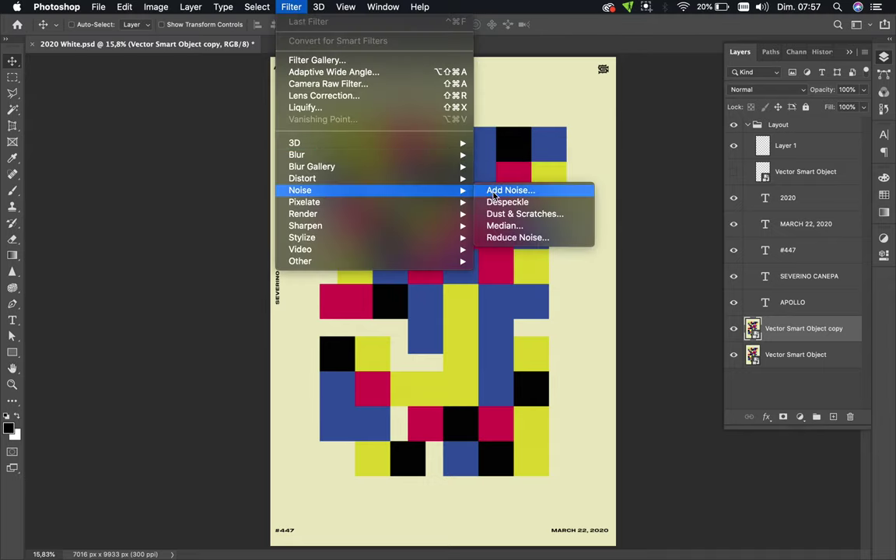
pyautogui.click(498, 191)
pyautogui.click(159, 30)
# Set the noisy copy to Overlay blend mode with 5% fill.
pyautogui.click(770, 89)
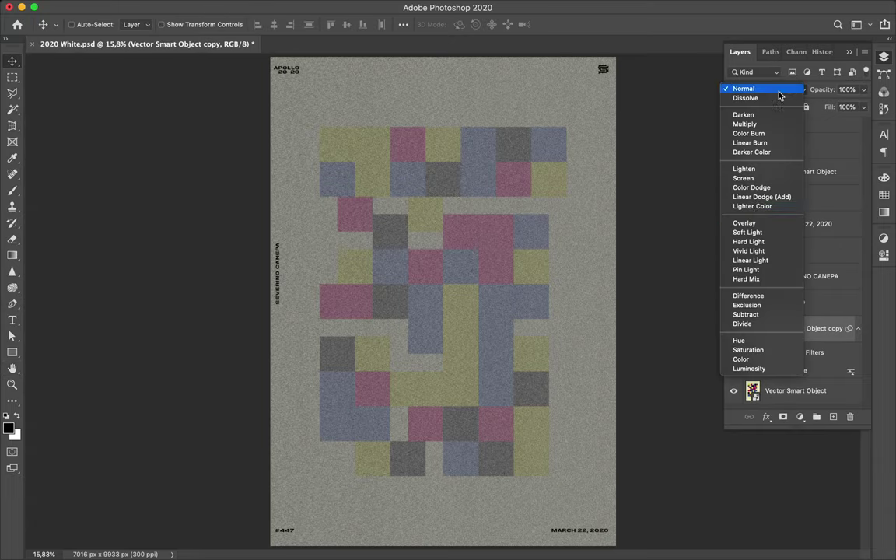
pyautogui.click(757, 223)
pyautogui.click(770, 89)
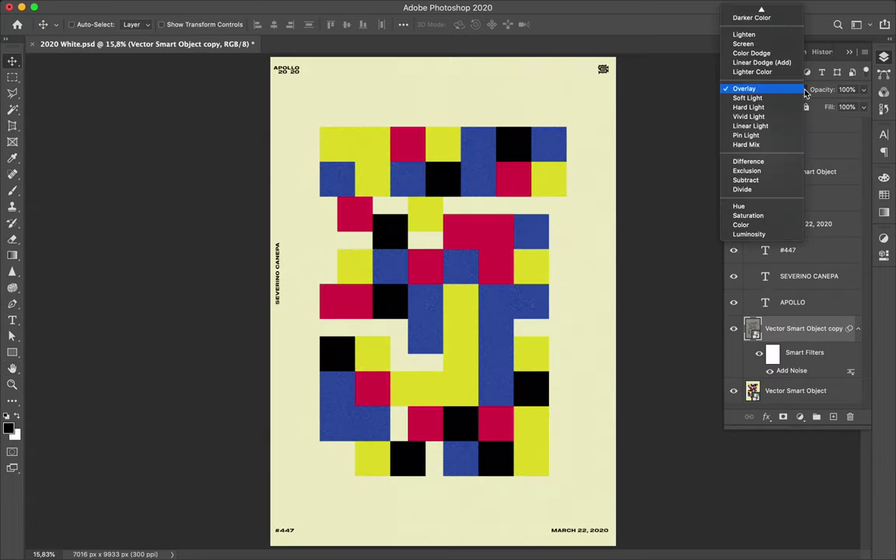
pyautogui.click(863, 107)
pyautogui.moveTo(841, 131); pyautogui.dragTo(808, 124)
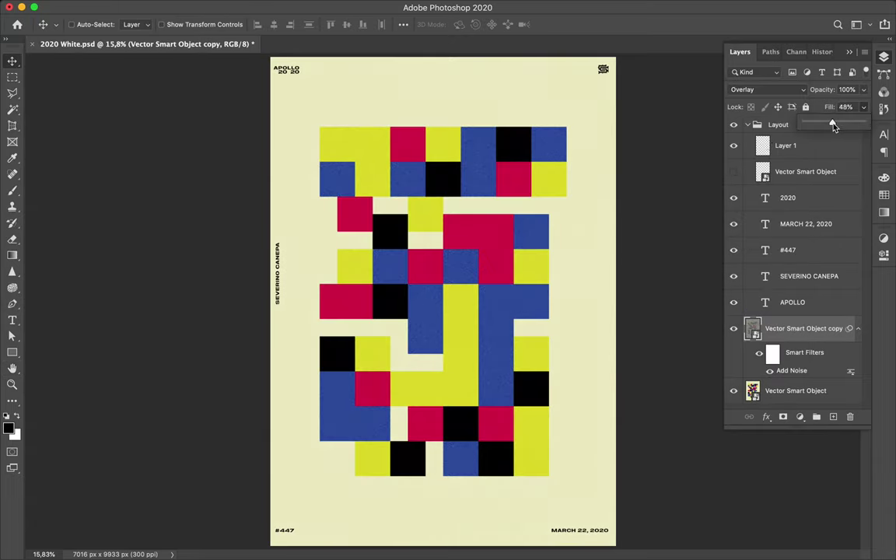
pyautogui.hotkey('ctrl', '+')
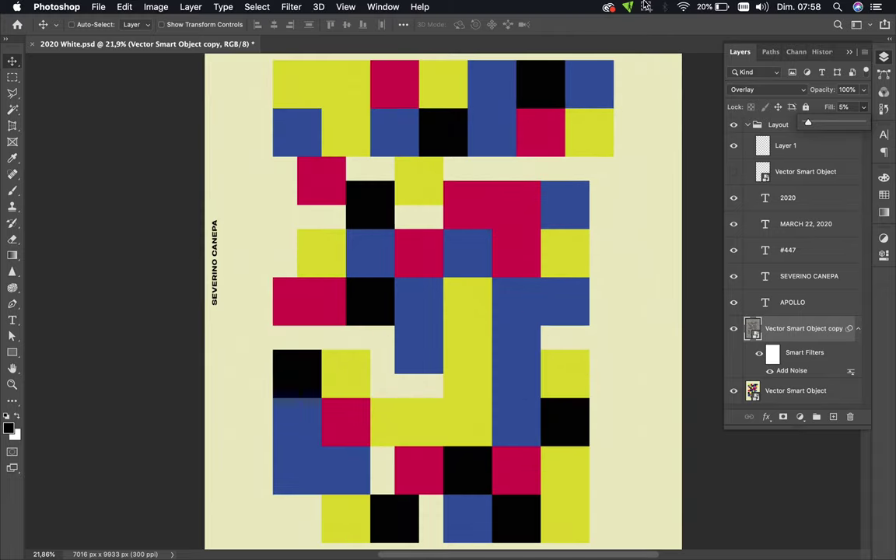
pyautogui.click(648, 6)
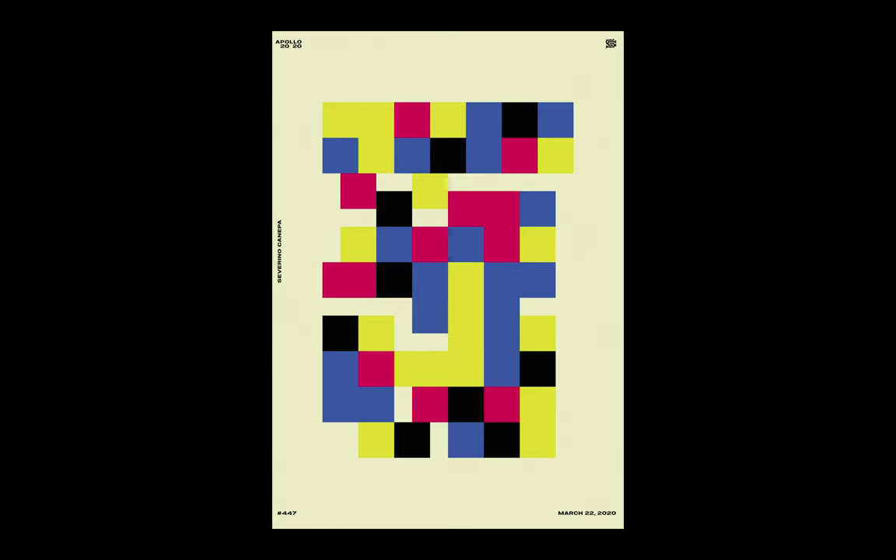